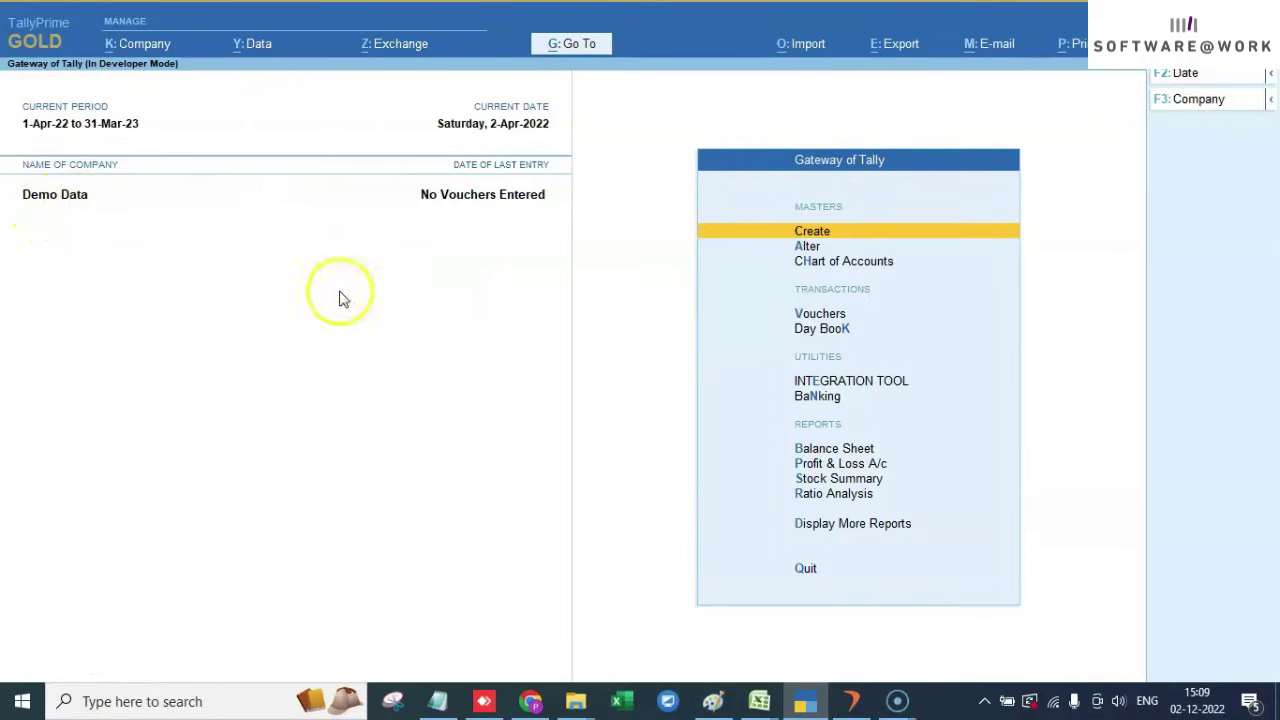
Step: Check in TDL Management that the BankStatmentUploadUtility add-on is loaded, and return to the Gateway of Tally
{"action": "key", "text": "F1"}
{"action": "key", "text": "Up"}
{"action": "key", "text": "Up"}
{"action": "key", "text": "Return"}
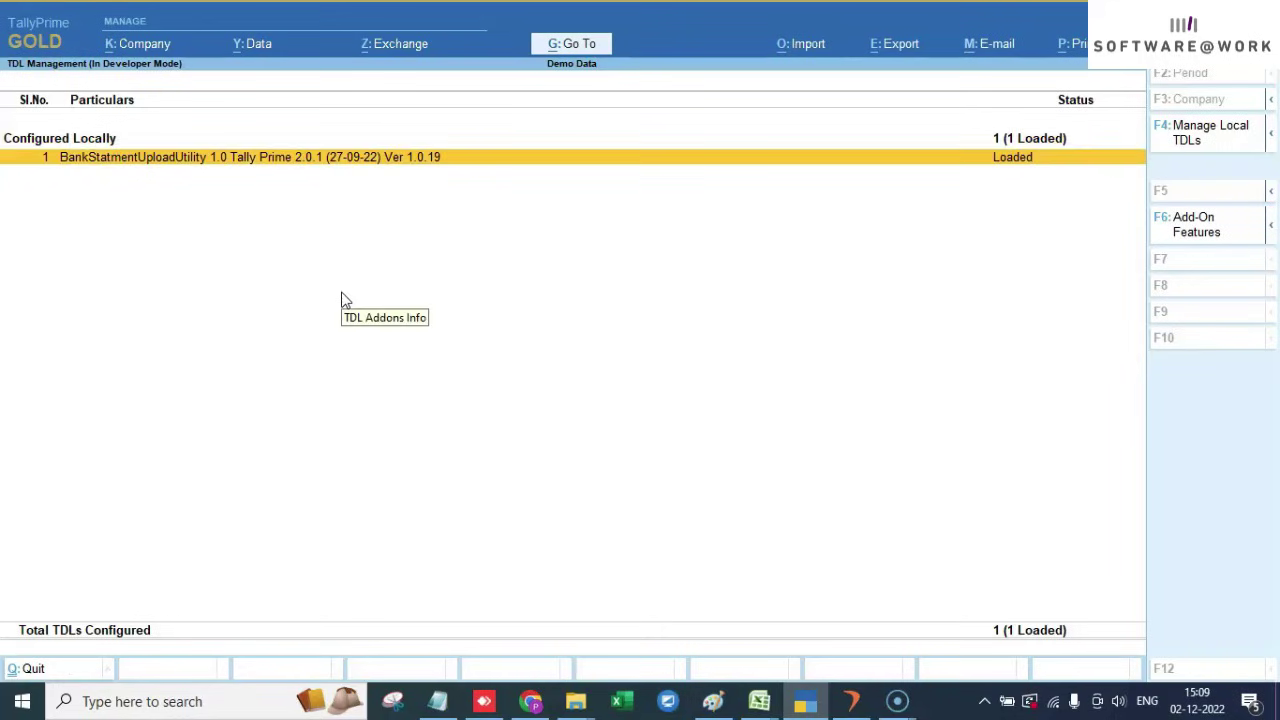
{"action": "key", "text": "Escape"}
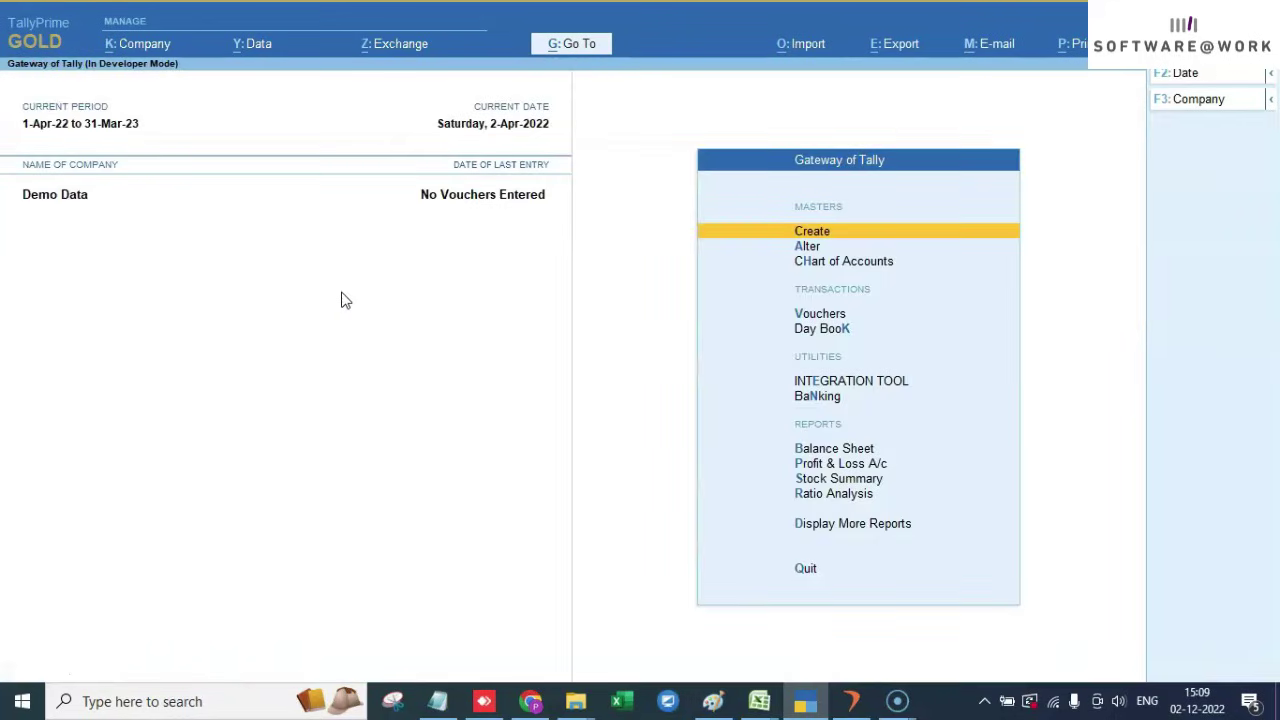
Step: Open the INTEGRATION TOOL utility from the Gateway of Tally
{"action": "key", "text": "Up"}
{"action": "key", "text": "Up"}
{"action": "key", "text": "Up"}
{"action": "key", "text": "Up"}
{"action": "key", "text": "Up"}
{"action": "key", "text": "Up"}
{"action": "key", "text": "Up"}
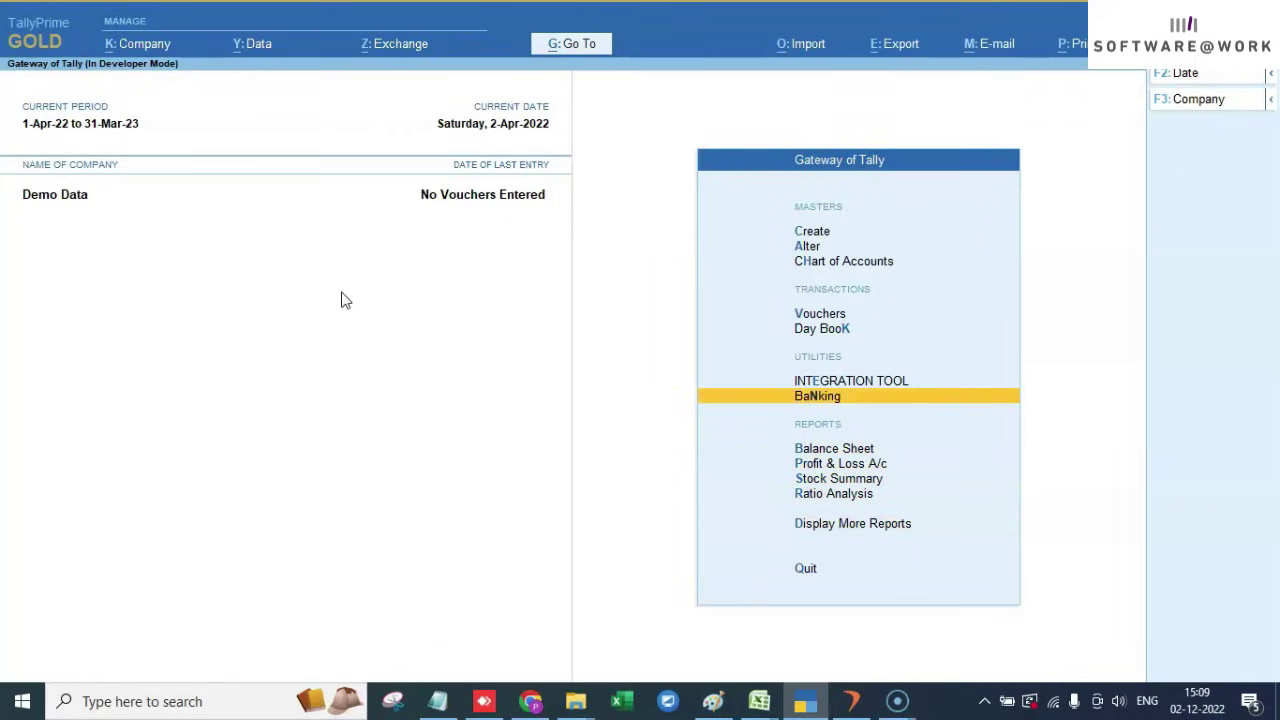
{"action": "key", "text": "Up"}
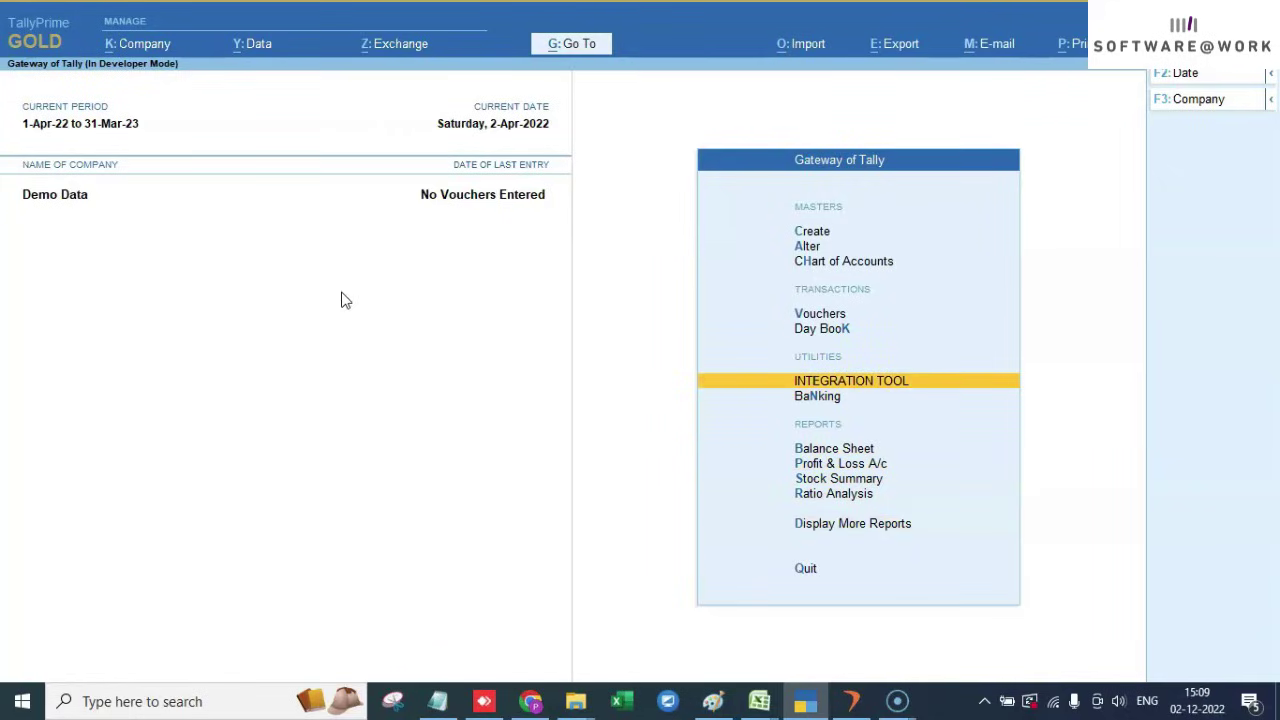
{"action": "key", "text": "Return"}
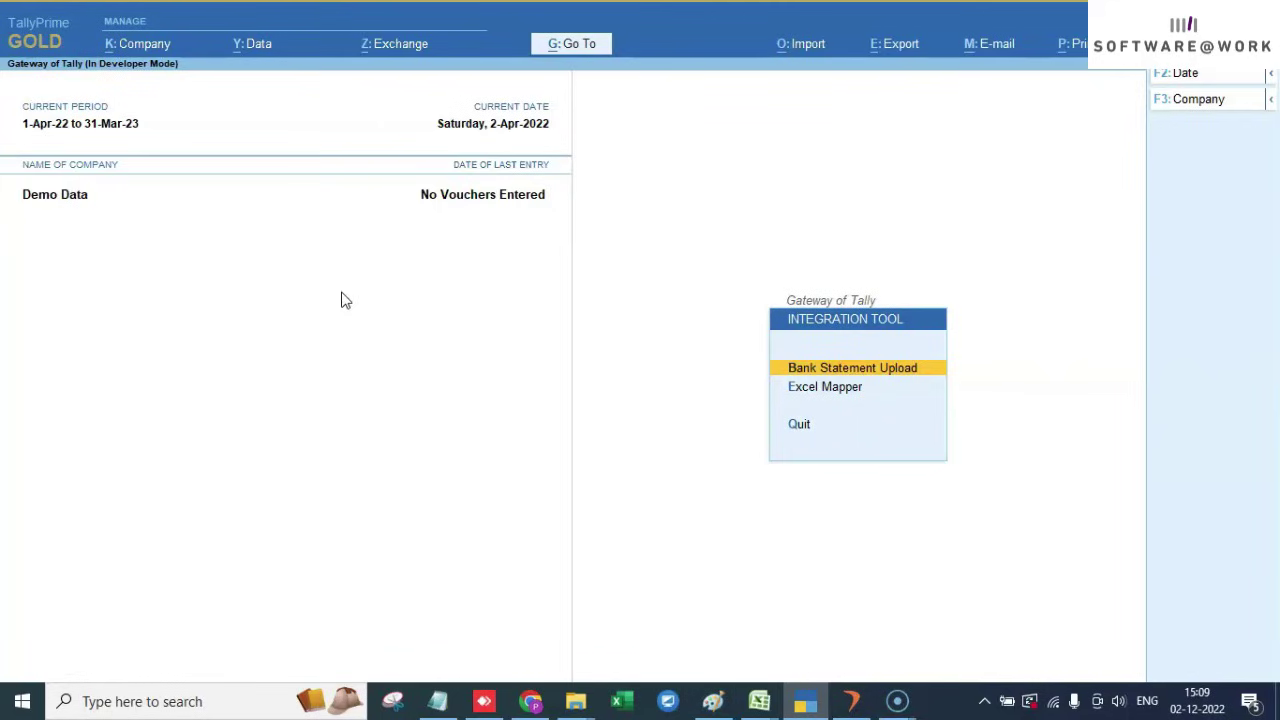
Step: Open the SBI bank template in the Excel Mapper
{"action": "key", "text": "Down"}
{"action": "key", "text": "Up"}
{"action": "key", "text": "Down"}
{"action": "key", "text": "Return"}
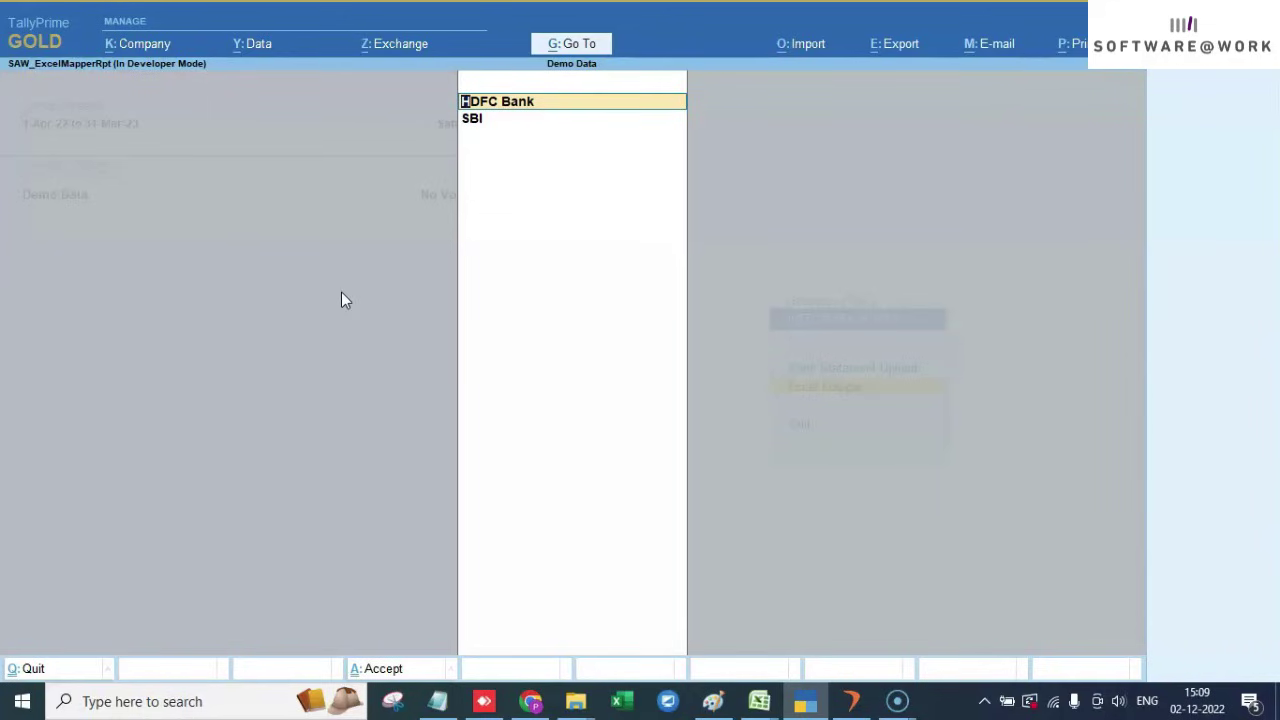
{"action": "key", "text": "Down"}
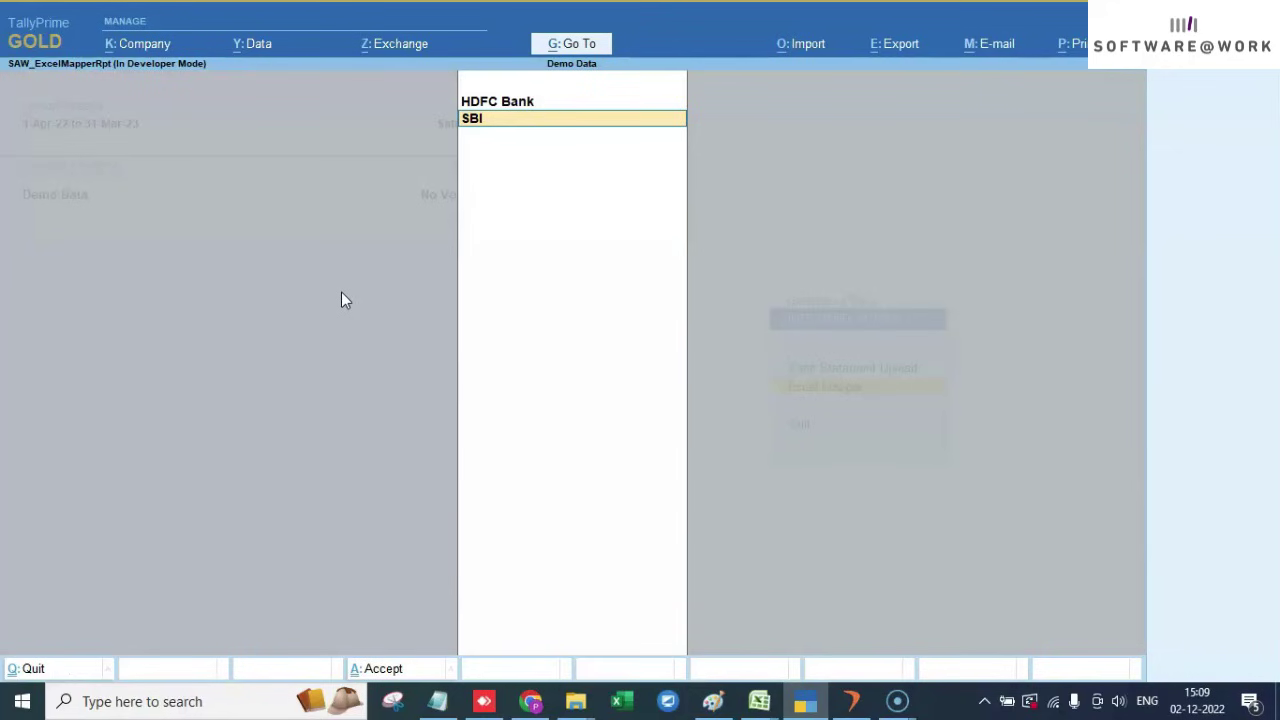
{"action": "key", "text": "Return"}
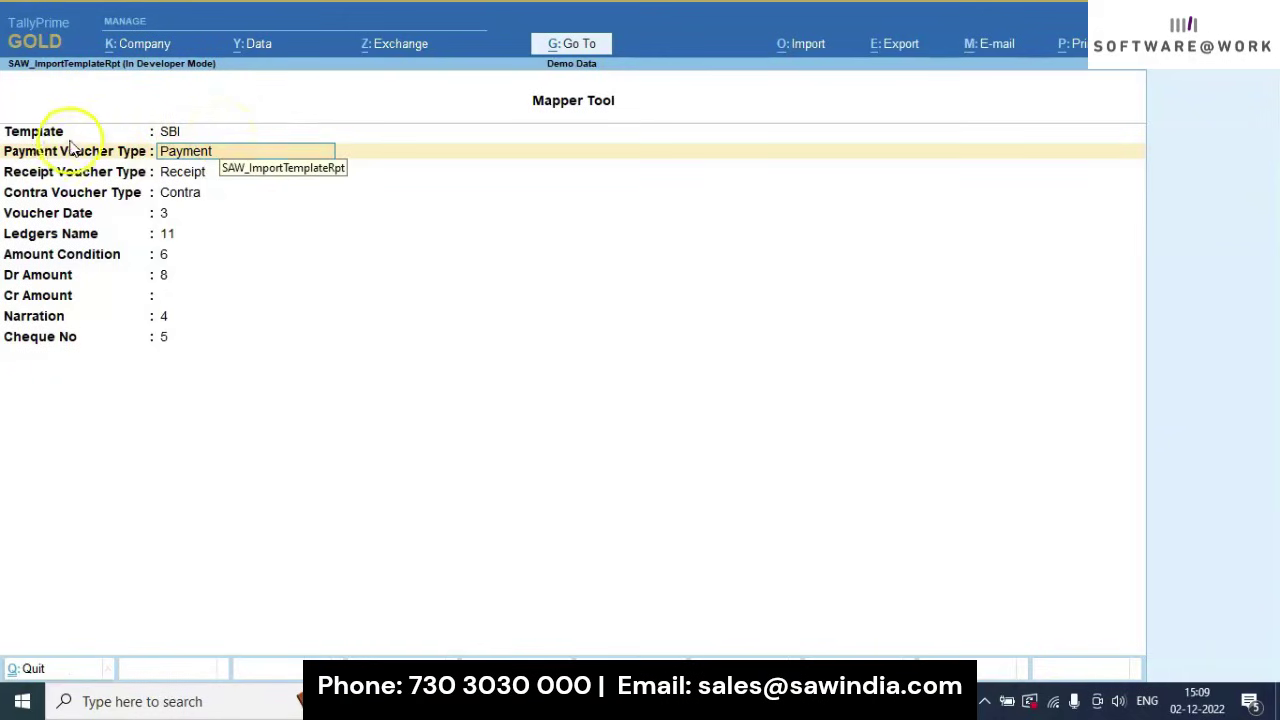
Step: Reopen the SBI template and go through its Payment, Receipt and Contra voucher types up to the Voucher Date field
{"action": "key", "text": "Escape"}
{"action": "key", "text": "Return"}
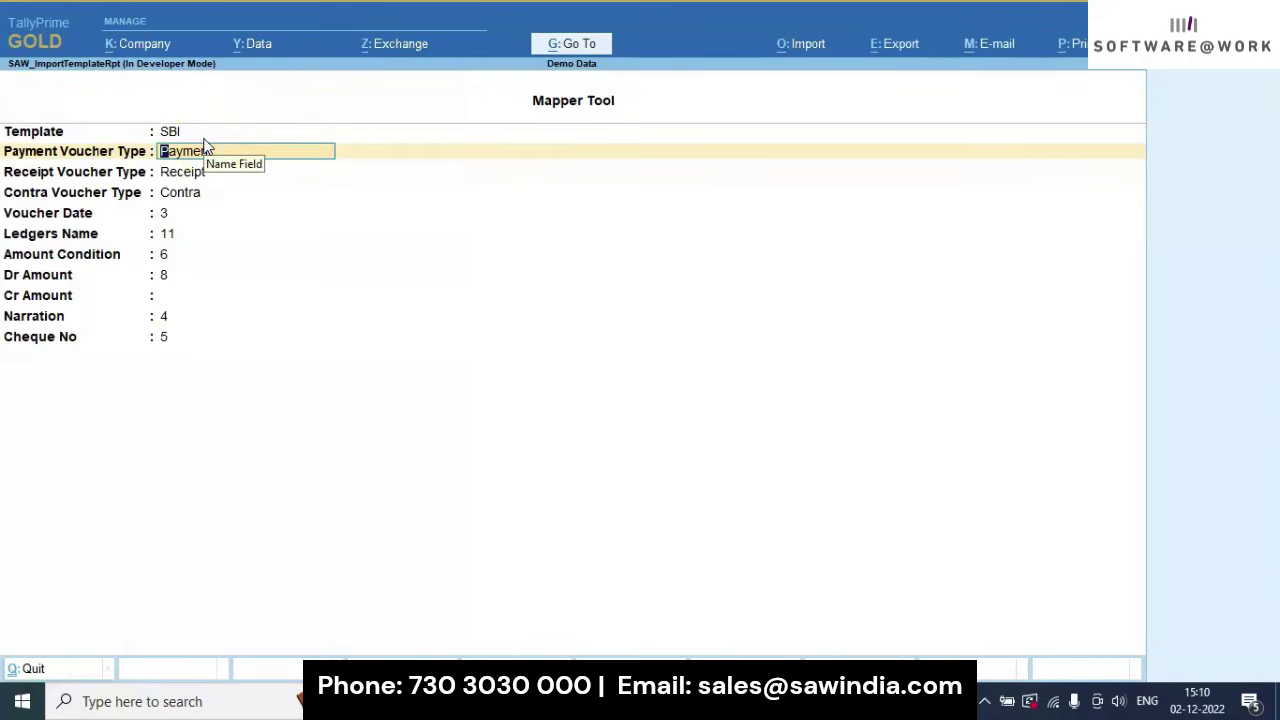
{"action": "key", "text": "Return"}
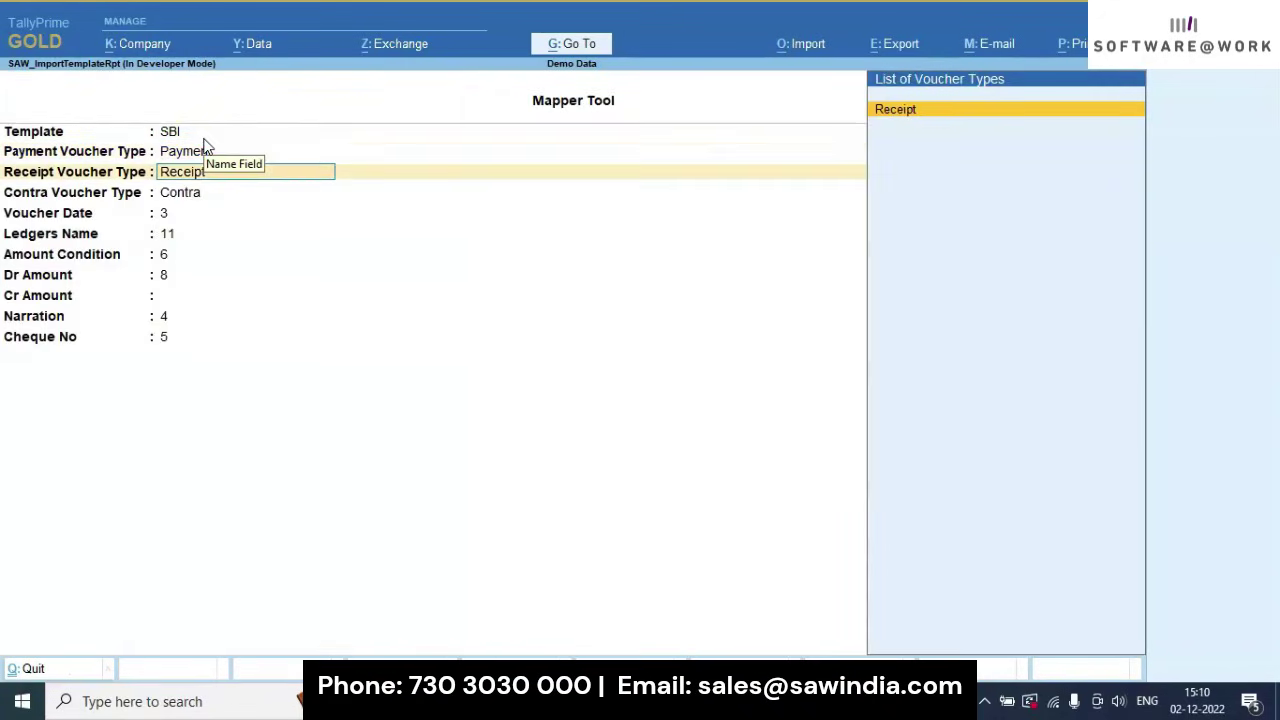
{"action": "key", "text": "Return"}
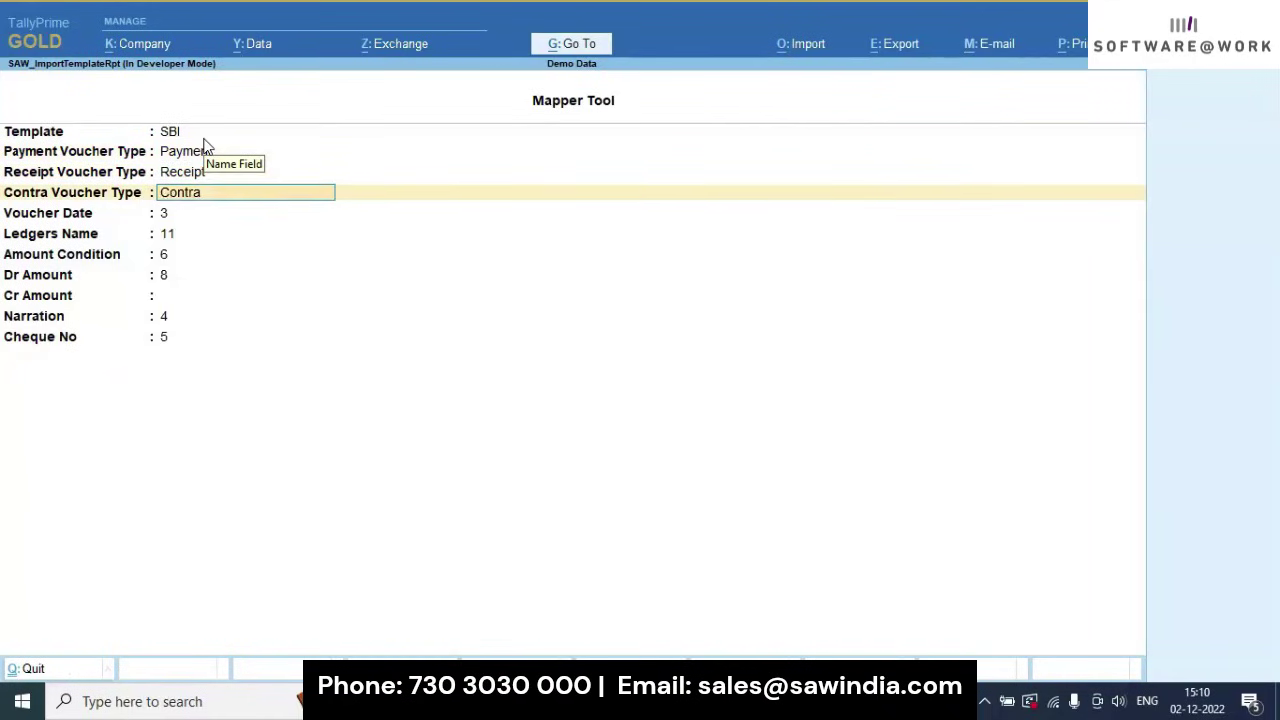
{"action": "key", "text": "Return"}
{"action": "key", "text": "BackSpace"}
{"action": "key", "text": "Return"}
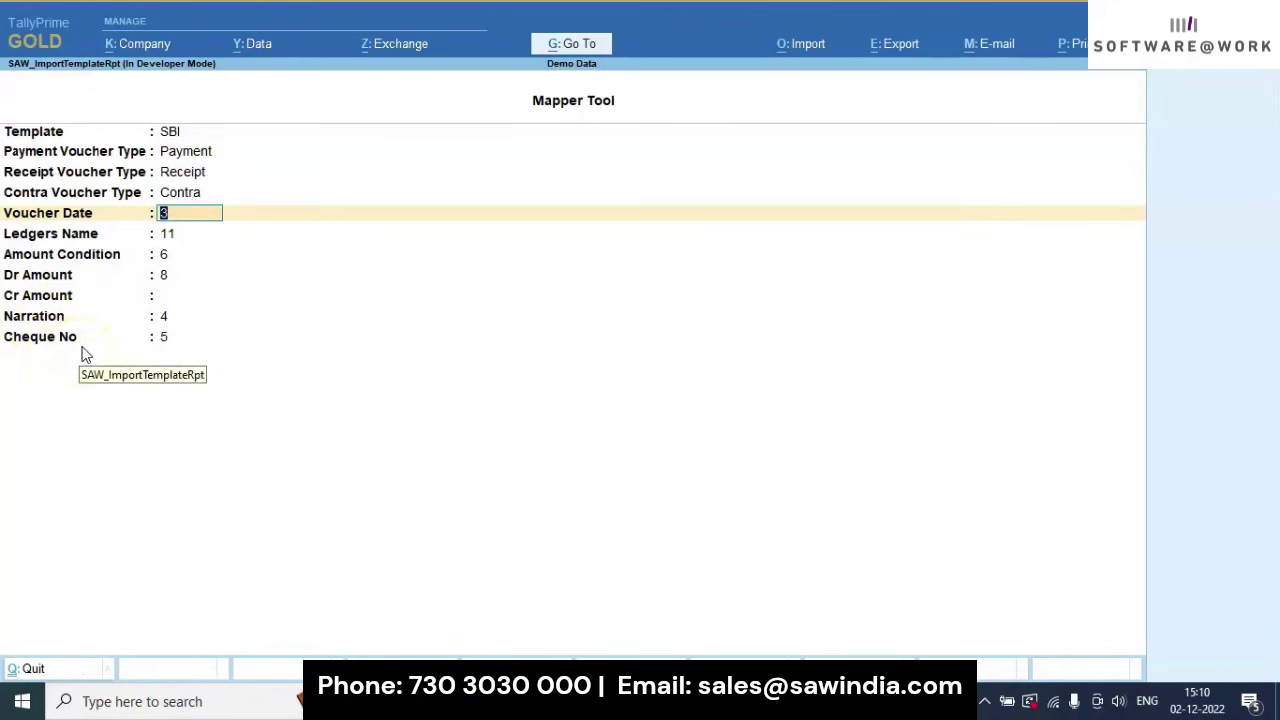
Step: Switch to the SBI.xls workbook in Excel and examine its header columns from Srl through Ledger Name
{"action": "mouse_move", "coordinate": [760, 702]}
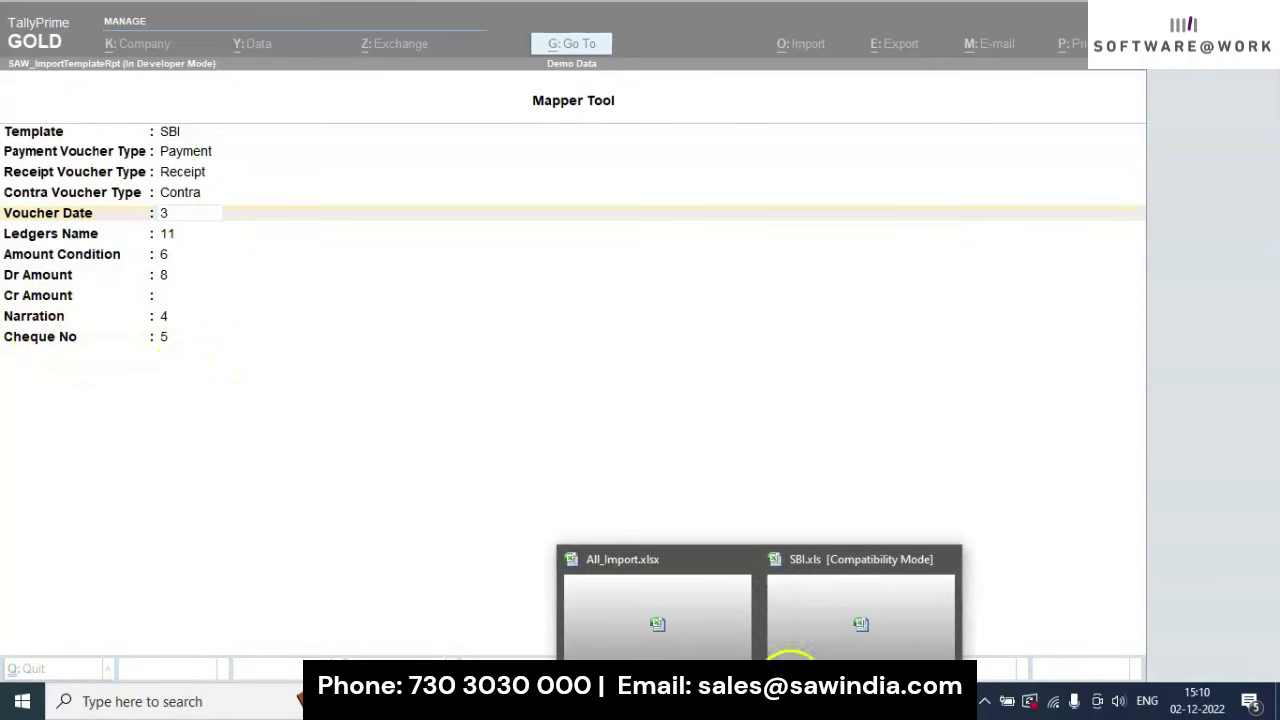
{"action": "left_click", "coordinate": [789, 624]}
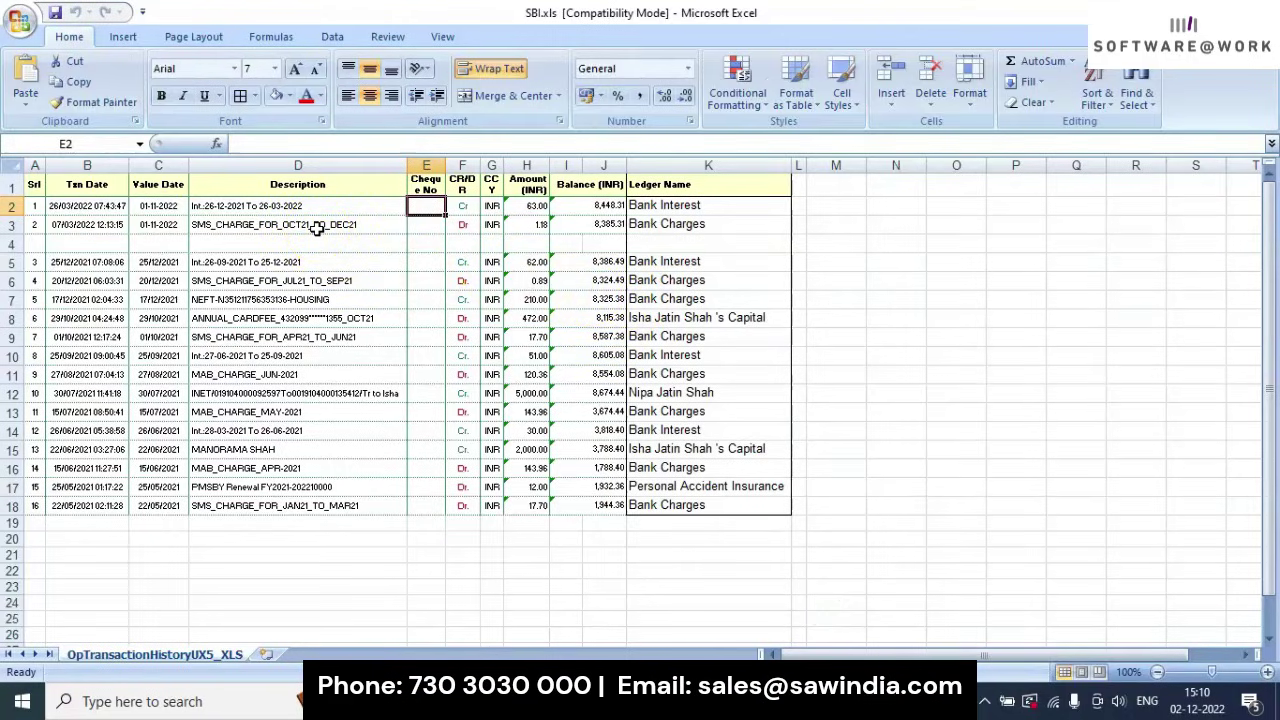
{"action": "left_click", "coordinate": [360, 226]}
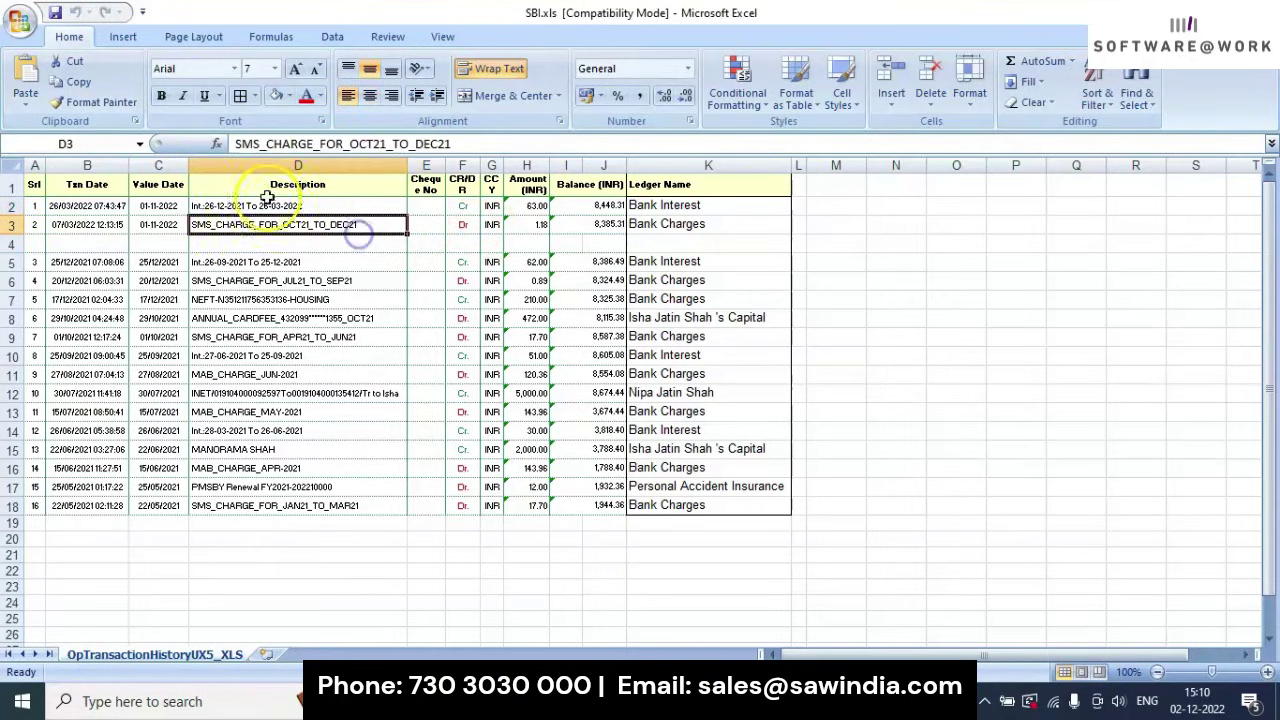
{"action": "left_click", "coordinate": [38, 187]}
{"action": "key", "text": "Right"}
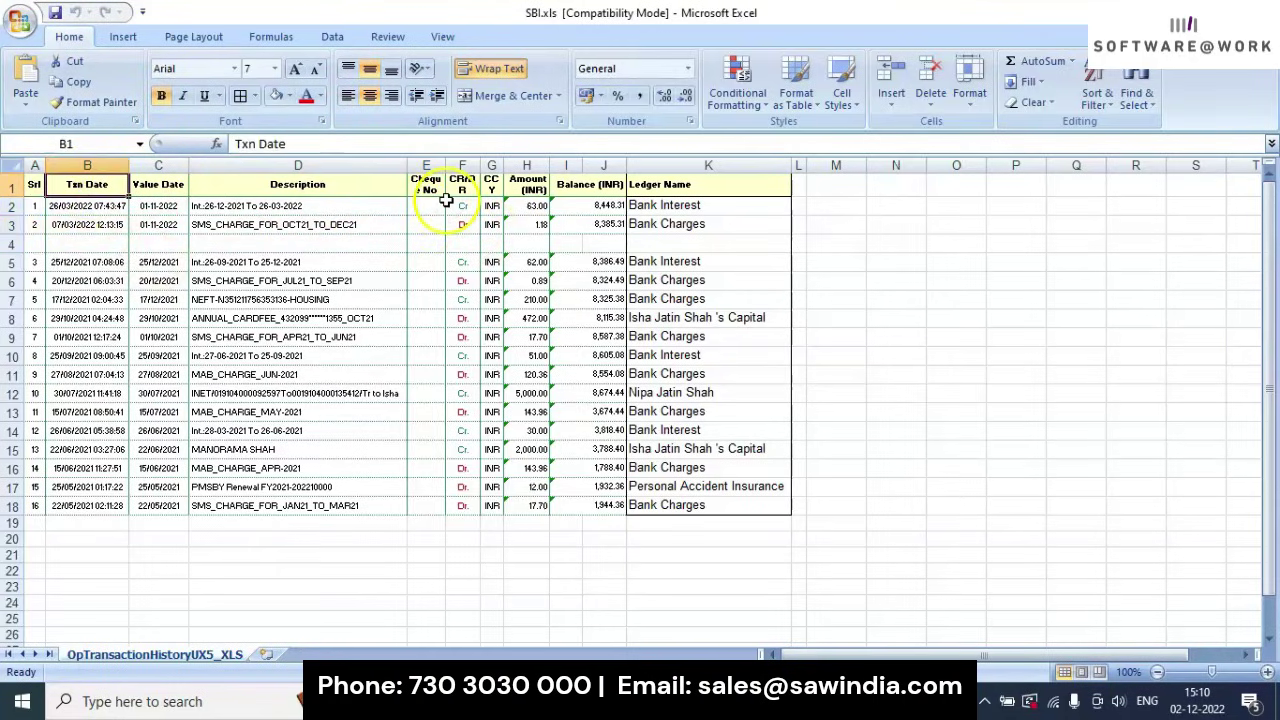
{"action": "key", "text": "Right"}
{"action": "key", "text": "Right"}
{"action": "key", "text": "Right"}
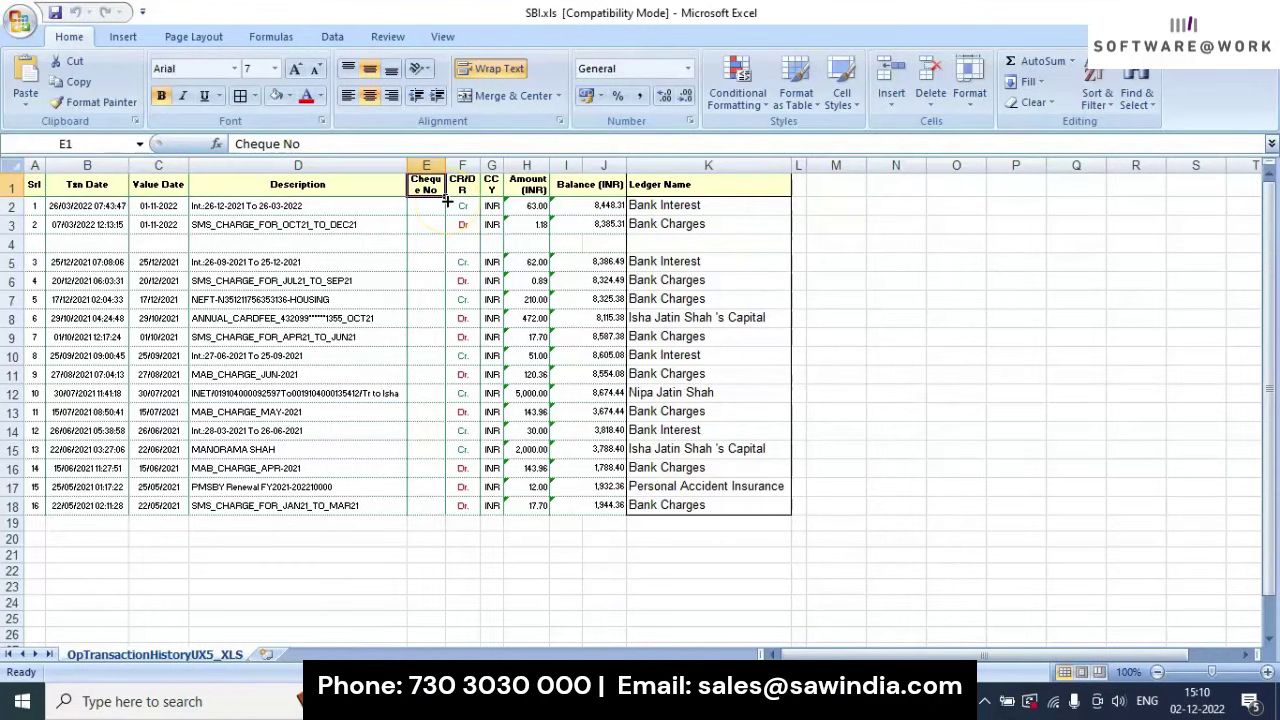
{"action": "key", "text": "Right"}
{"action": "key", "text": "Right"}
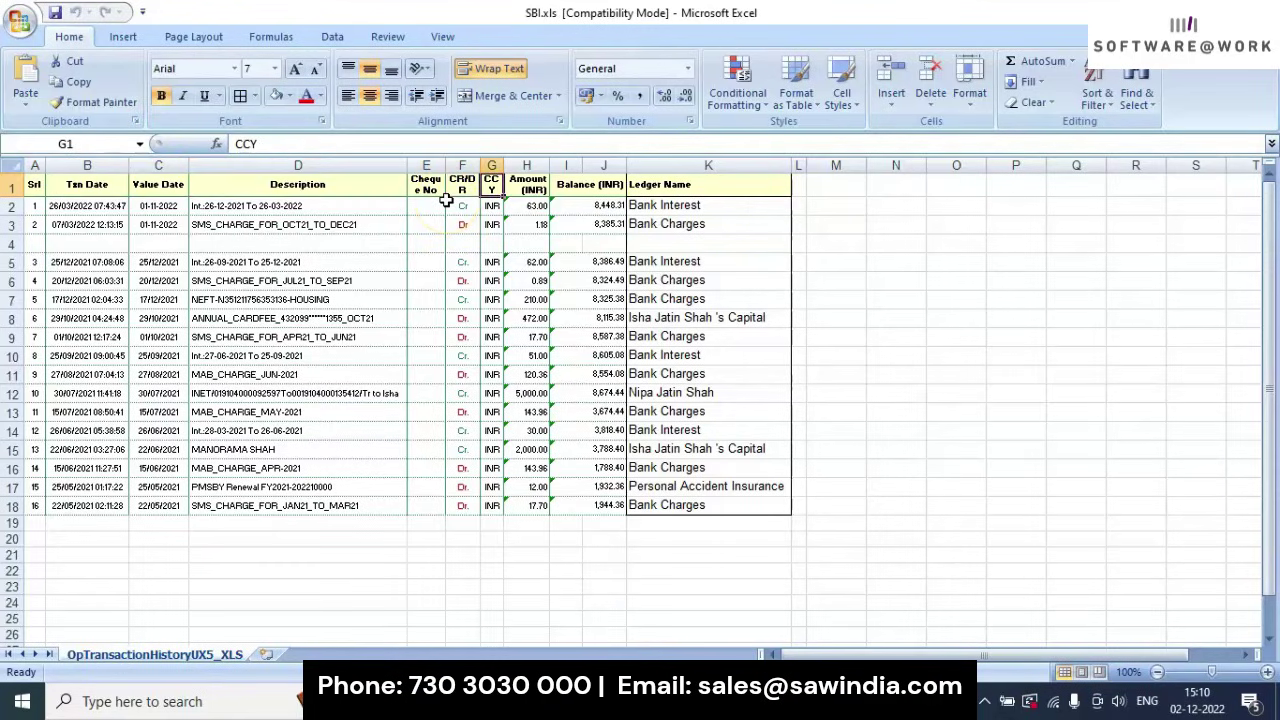
{"action": "key", "text": "Right"}
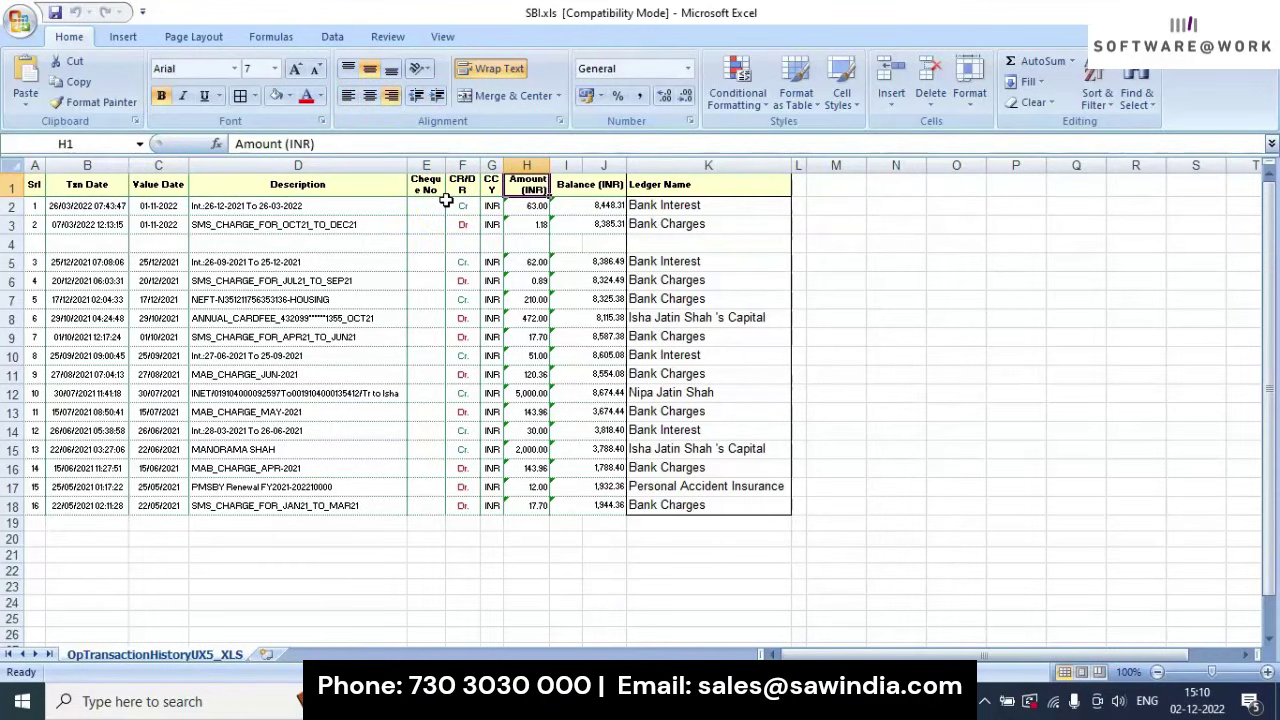
{"action": "key", "text": "Right"}
{"action": "key", "text": "Right"}
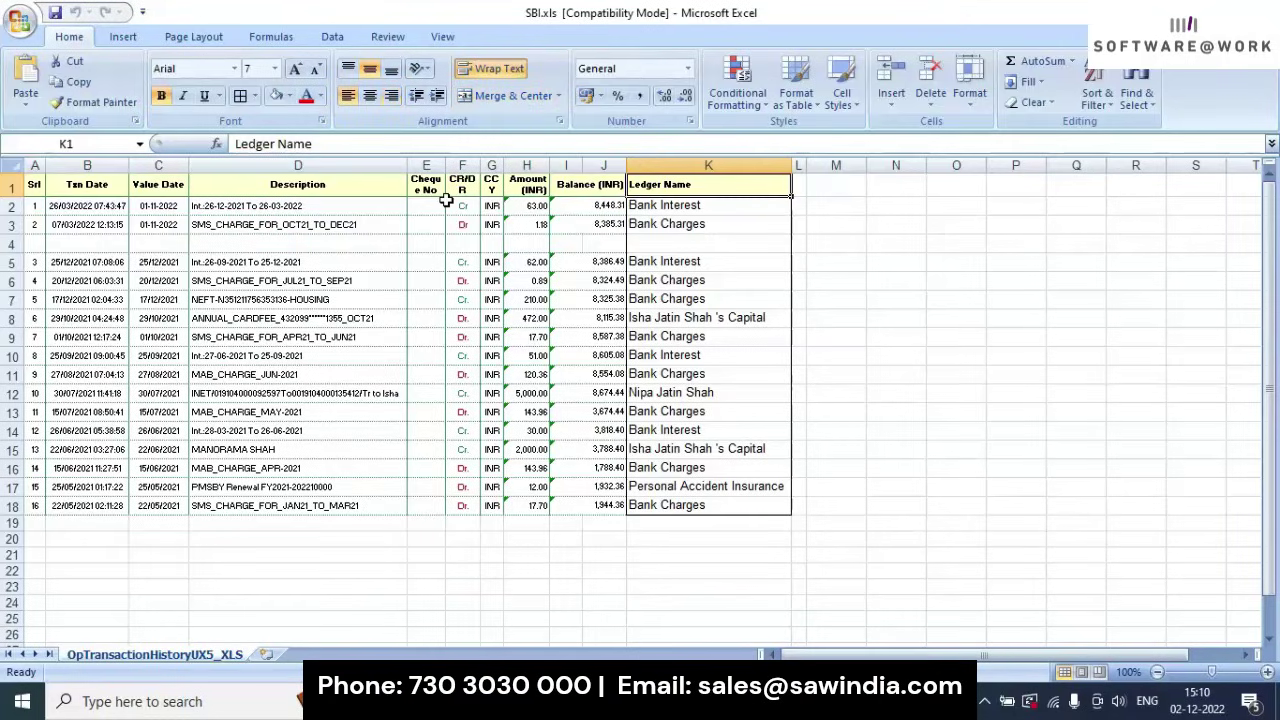
{"action": "key", "text": "Left"}
{"action": "key", "text": "Right"}
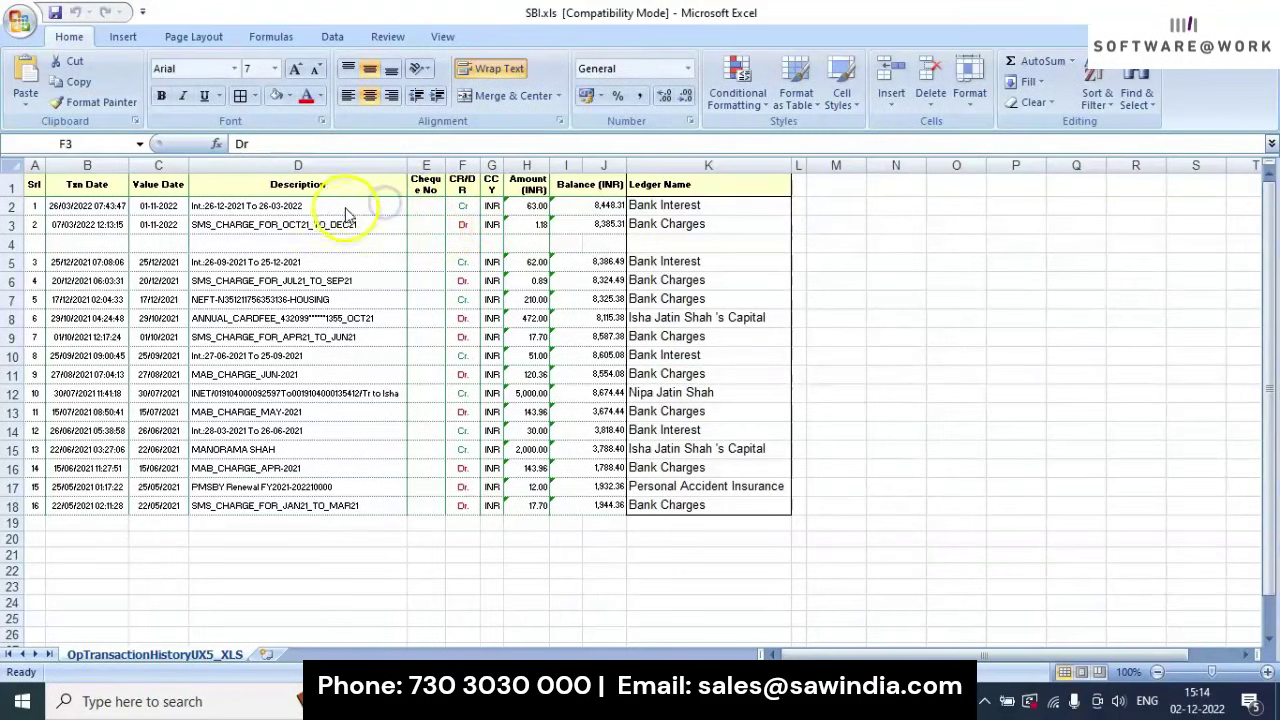
Step: Go through the SBI statement's header columns again, from Srl up to Balance (INR)
{"action": "left_click", "coordinate": [350, 204]}
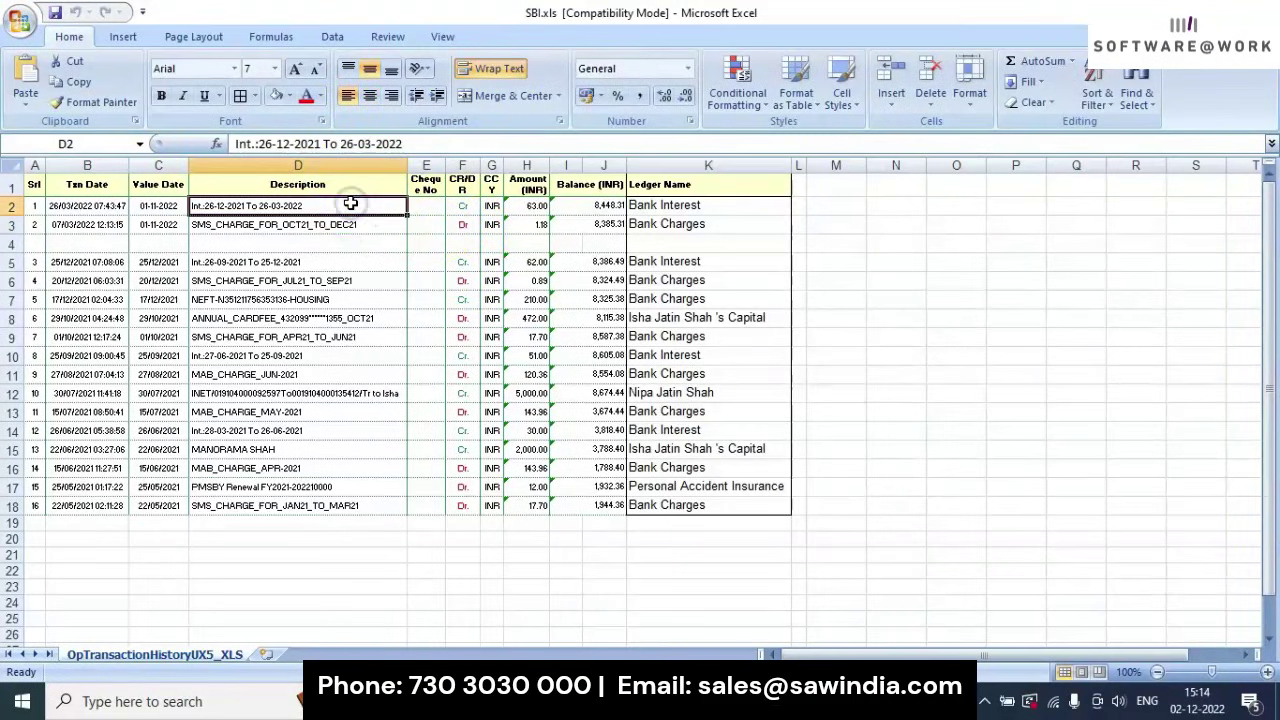
{"action": "key", "text": "Up"}
{"action": "key", "text": "Left"}
{"action": "key", "text": "Left"}
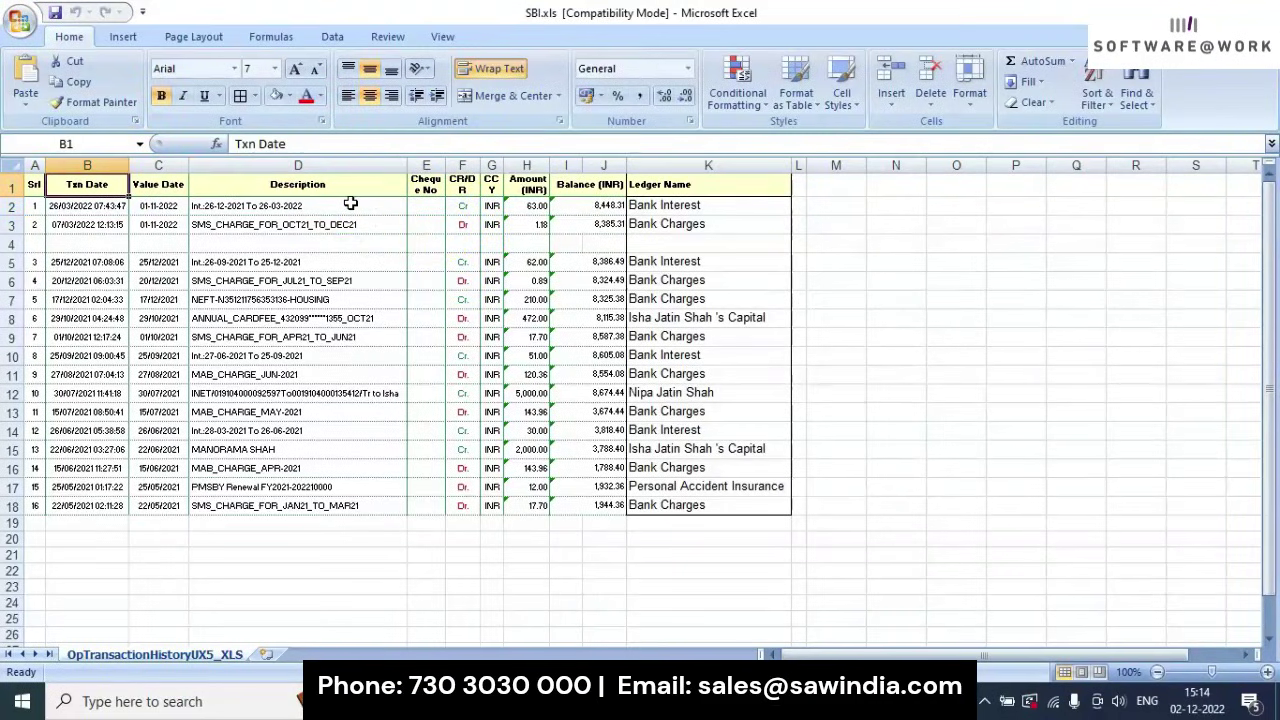
{"action": "key", "text": "Left"}
{"action": "key", "text": "Right"}
{"action": "key", "text": "Right"}
{"action": "key", "text": "Right"}
{"action": "key", "text": "Right"}
{"action": "key", "text": "Right"}
{"action": "key", "text": "Right"}
{"action": "key", "text": "Right"}
{"action": "key", "text": "Right"}
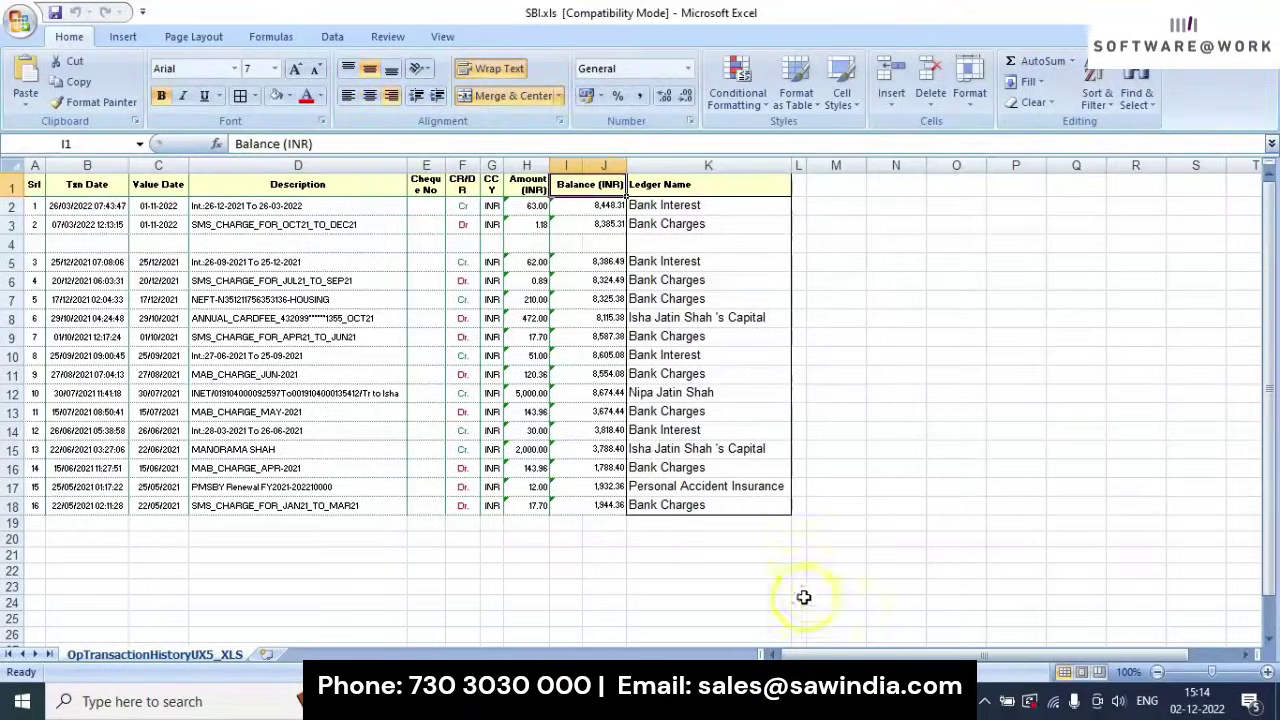
Step: Compare TallyPrime's Voucher Date mapping with the Value Date column in SBI.xls, and advance the template to Ledgers Name
{"action": "key", "text": "alt+Tab"}
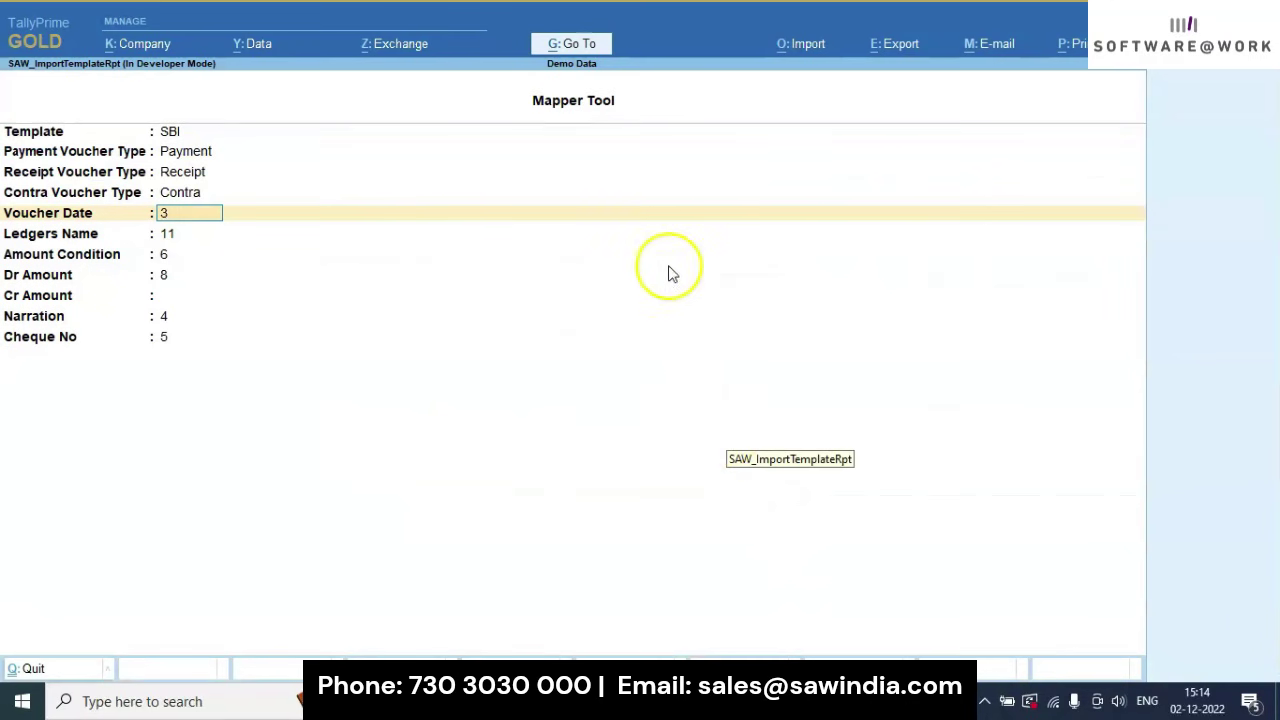
{"action": "key", "text": "alt+Tab"}
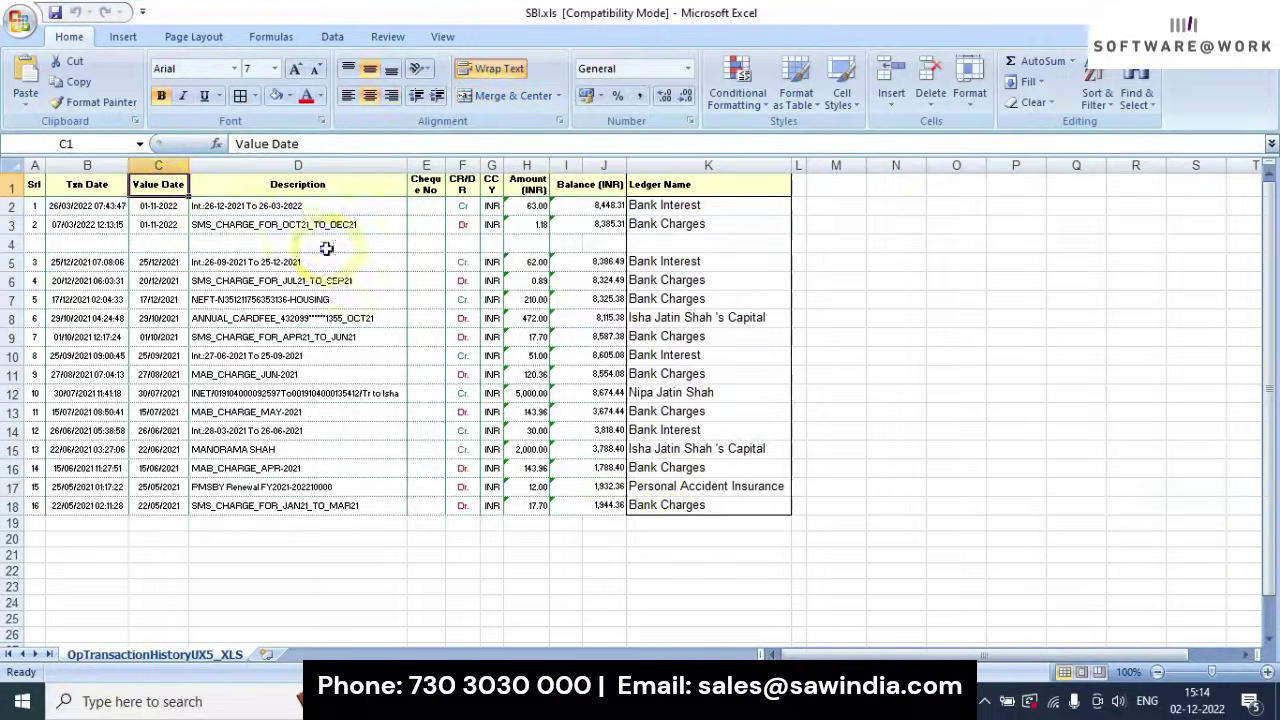
{"action": "key", "text": "alt+Tab"}
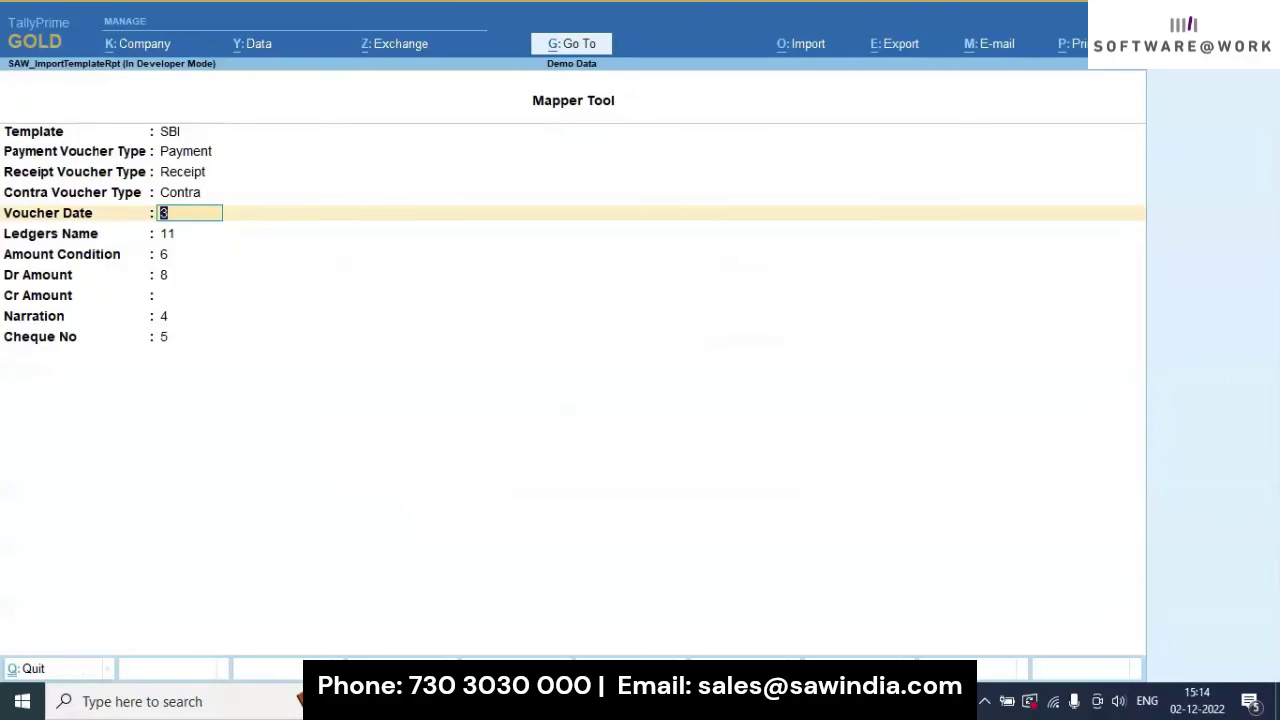
{"action": "key", "text": "Return"}
Step: Count the header columns in Excel's SBI.xls up to Ledger Name and compare them with the Ledgers Name mapping in TallyPrime
{"action": "key", "text": "alt+Tab"}
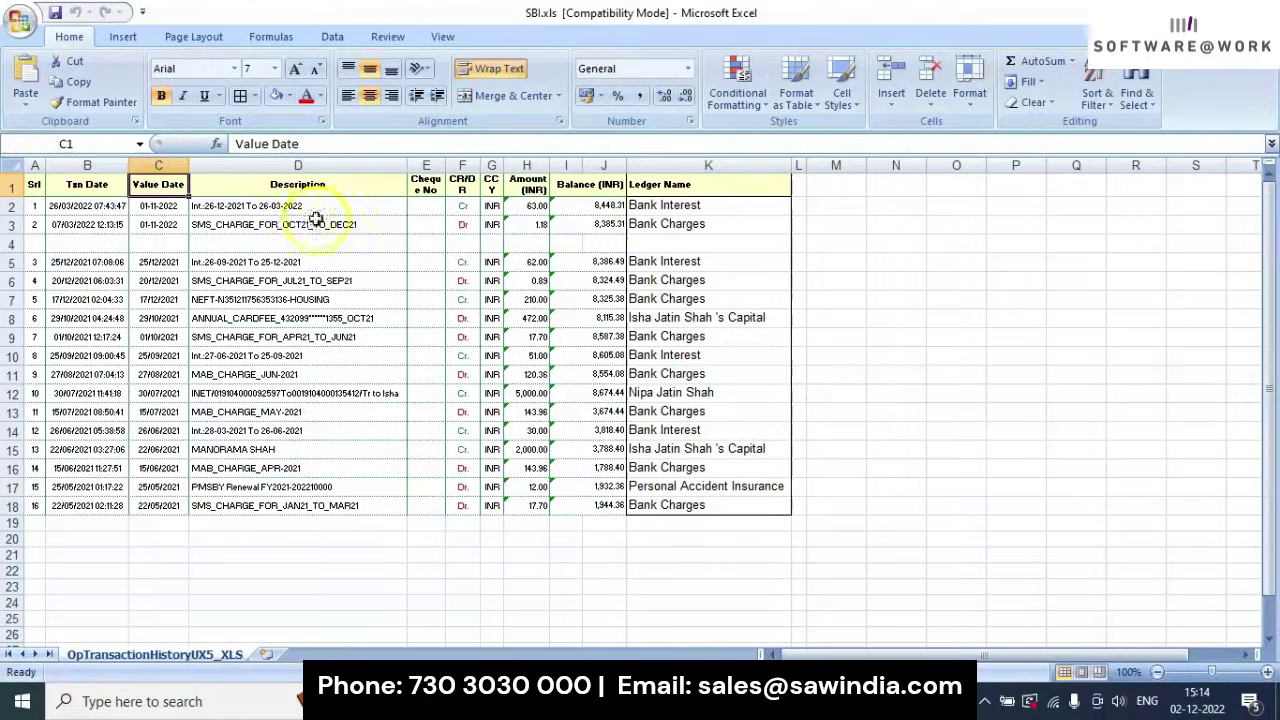
{"action": "left_click", "coordinate": [32, 183]}
{"action": "key", "text": "Right"}
{"action": "key", "text": "Right"}
{"action": "key", "text": "Right"}
{"action": "key", "text": "Right"}
{"action": "key", "text": "Right"}
{"action": "key", "text": "Right"}
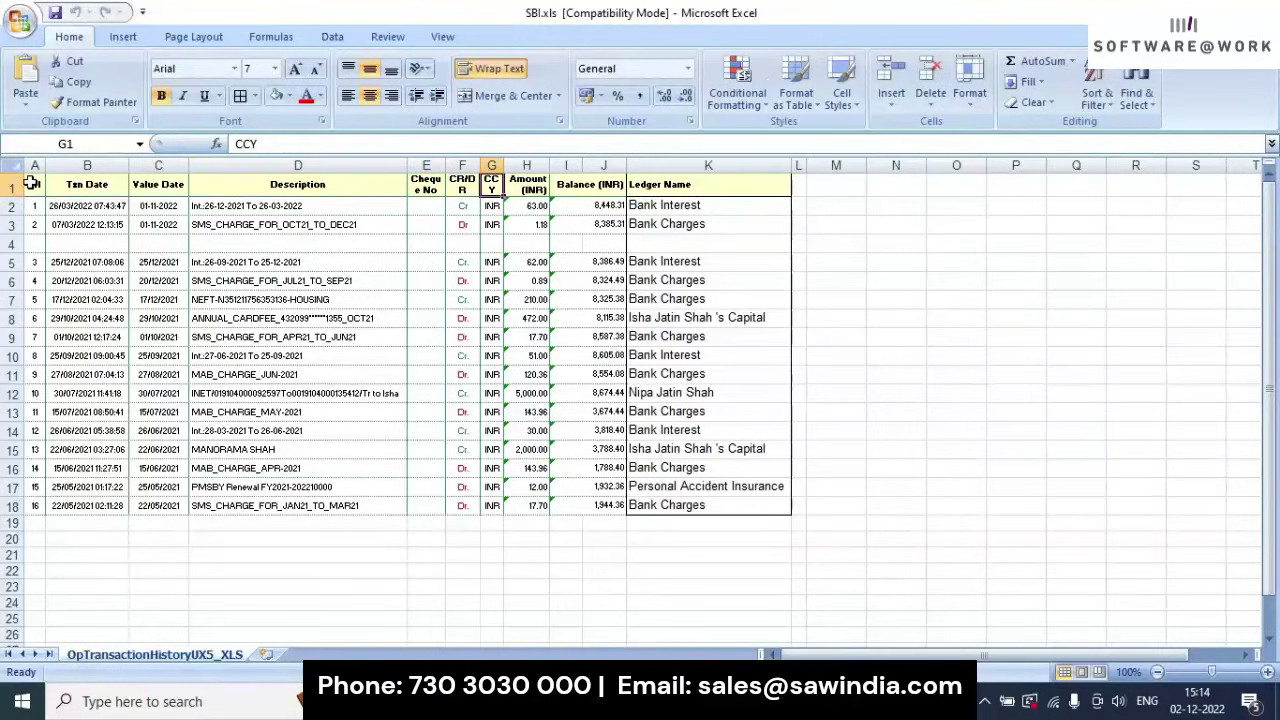
{"action": "key", "text": "Right"}
{"action": "key", "text": "Right"}
{"action": "key", "text": "Right"}
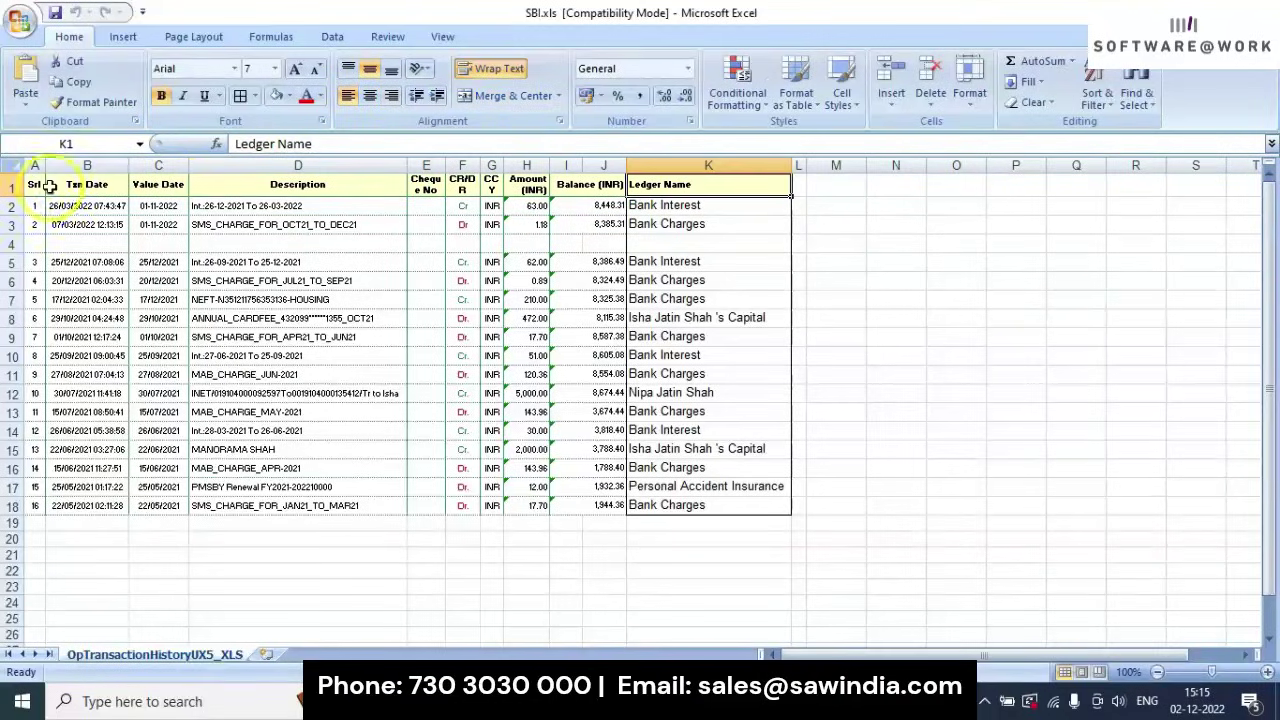
{"action": "left_click", "coordinate": [793, 700]}
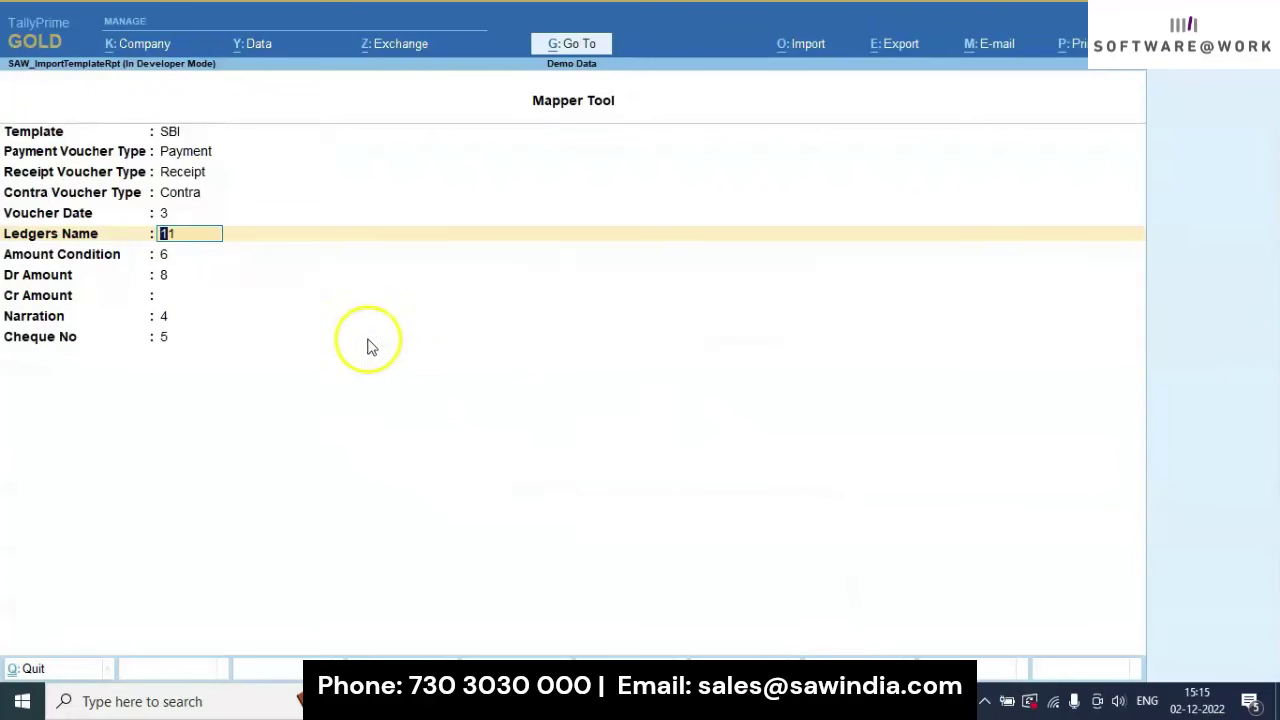
Step: Check the CR/DR column's position in Excel's SBI.xls for the Amount Condition mapping, and go to the Dr Amount field in TallyPrime
{"action": "left_click", "coordinate": [802, 698]}
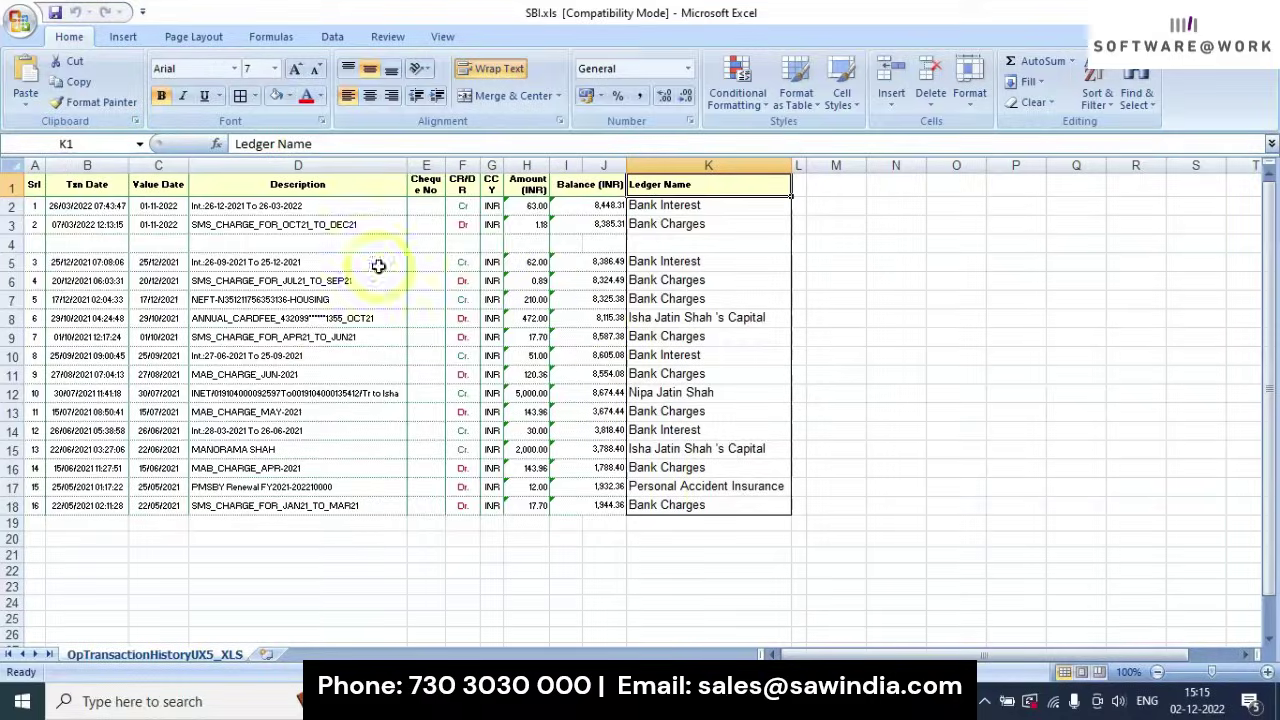
{"action": "left_click", "coordinate": [150, 184]}
{"action": "left_click", "coordinate": [300, 184]}
{"action": "left_click", "coordinate": [425, 185]}
{"action": "left_click", "coordinate": [458, 184]}
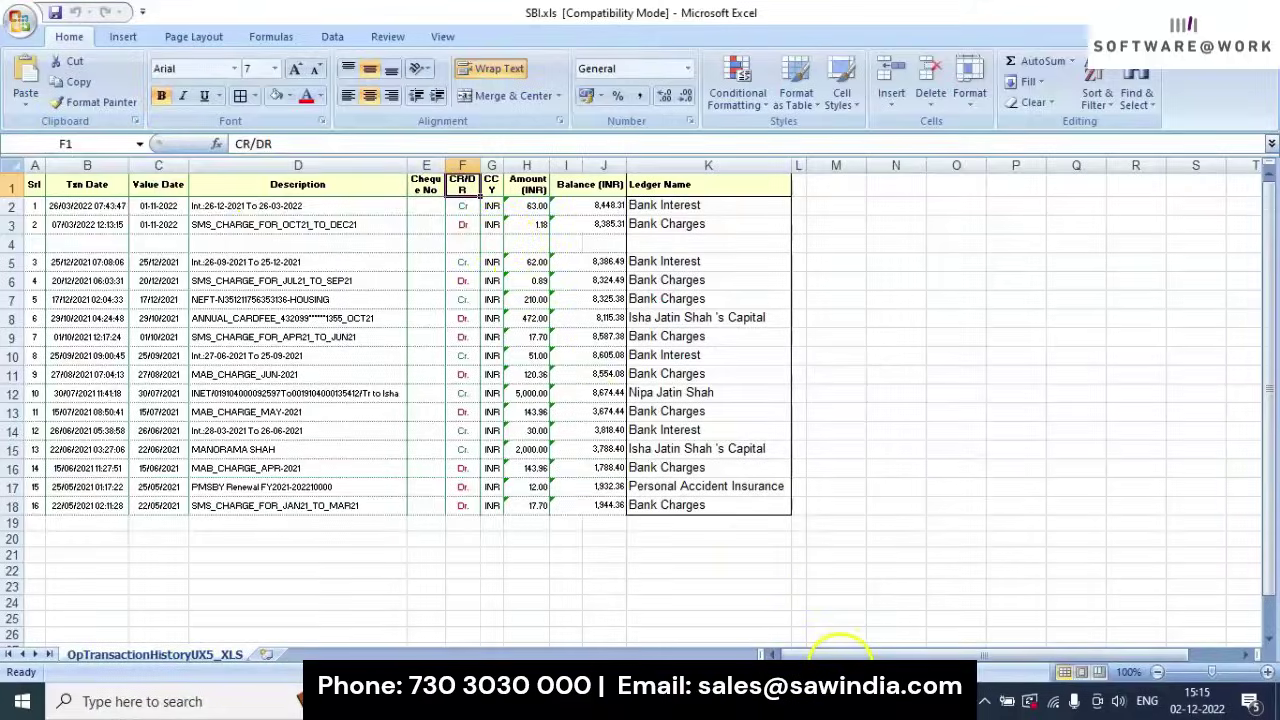
{"action": "key", "text": "alt+Tab"}
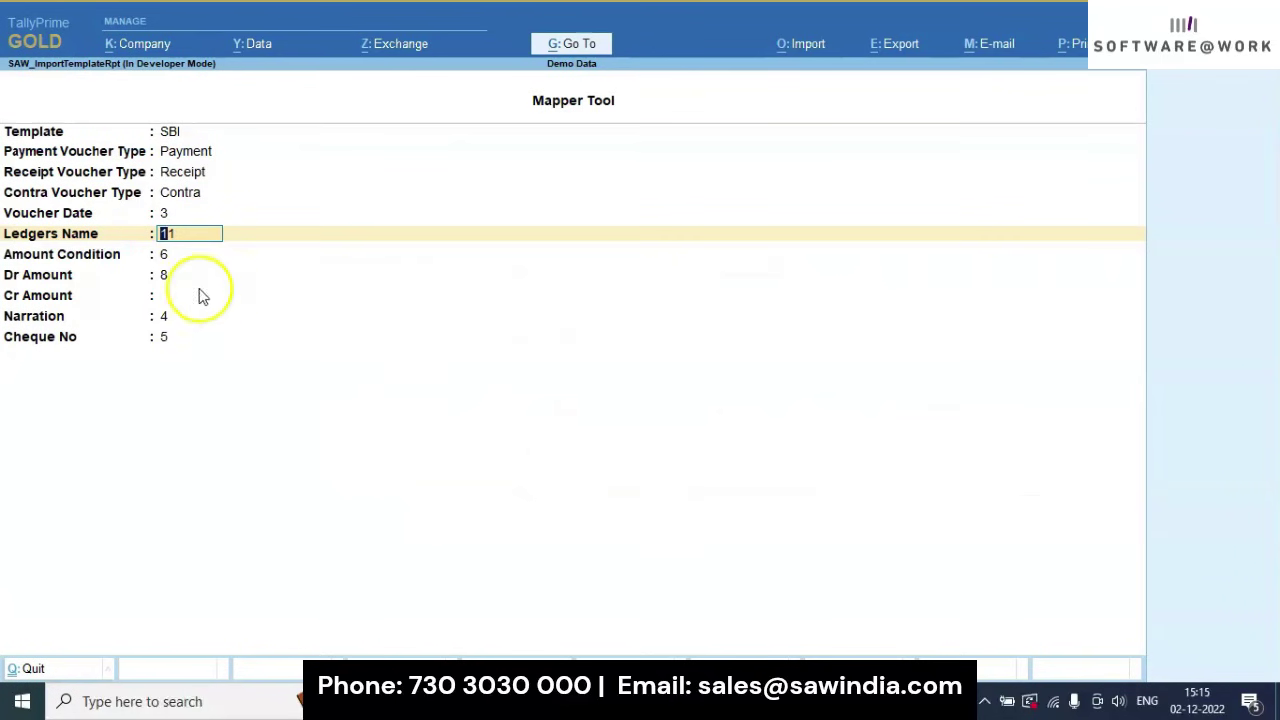
{"action": "left_click", "coordinate": [183, 276]}
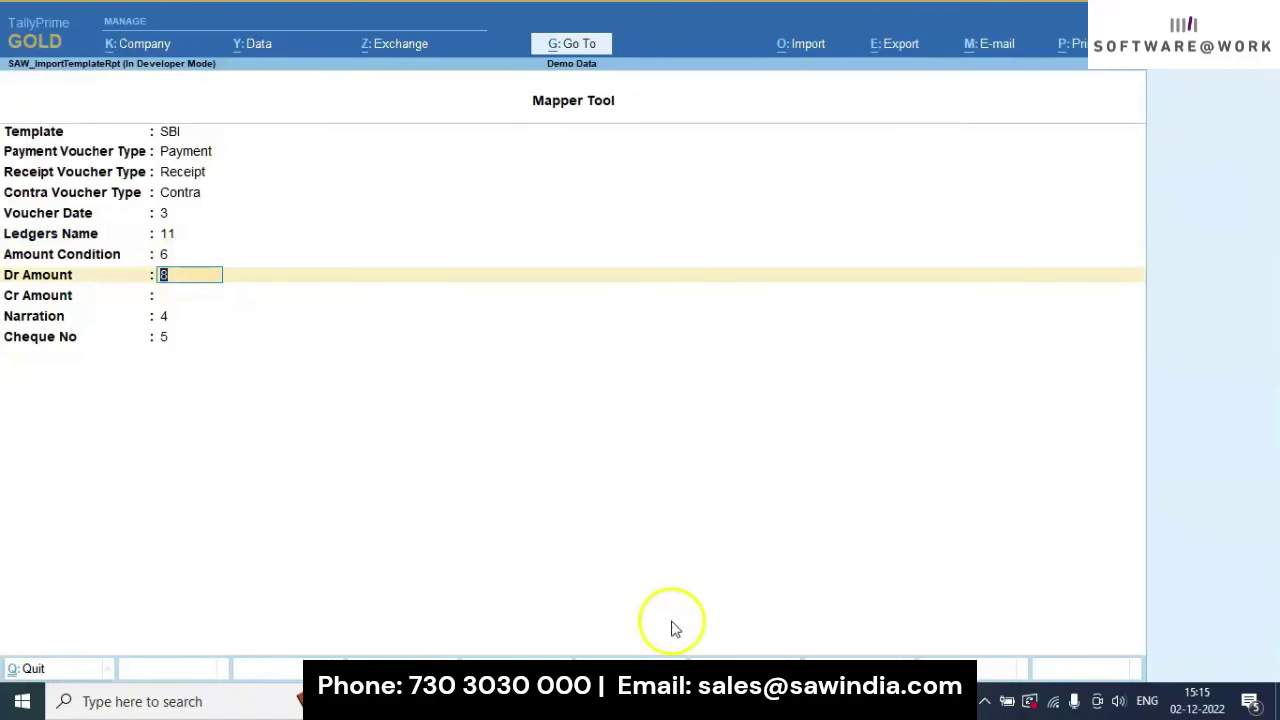
Step: Count the columns in Excel's SBI.xls from Srl up to Amount (INR) and compare them with the Dr Amount mapping in TallyPrime
{"action": "key", "text": "alt+Tab"}
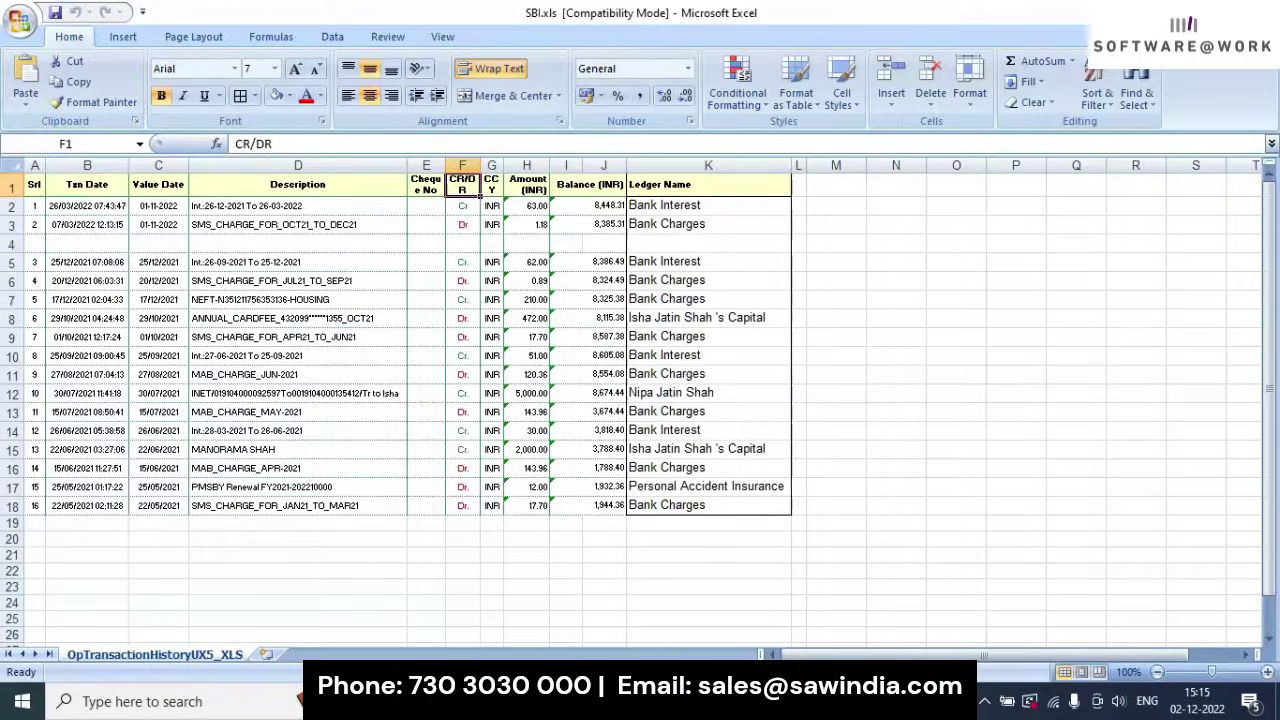
{"action": "left_click", "coordinate": [146, 205]}
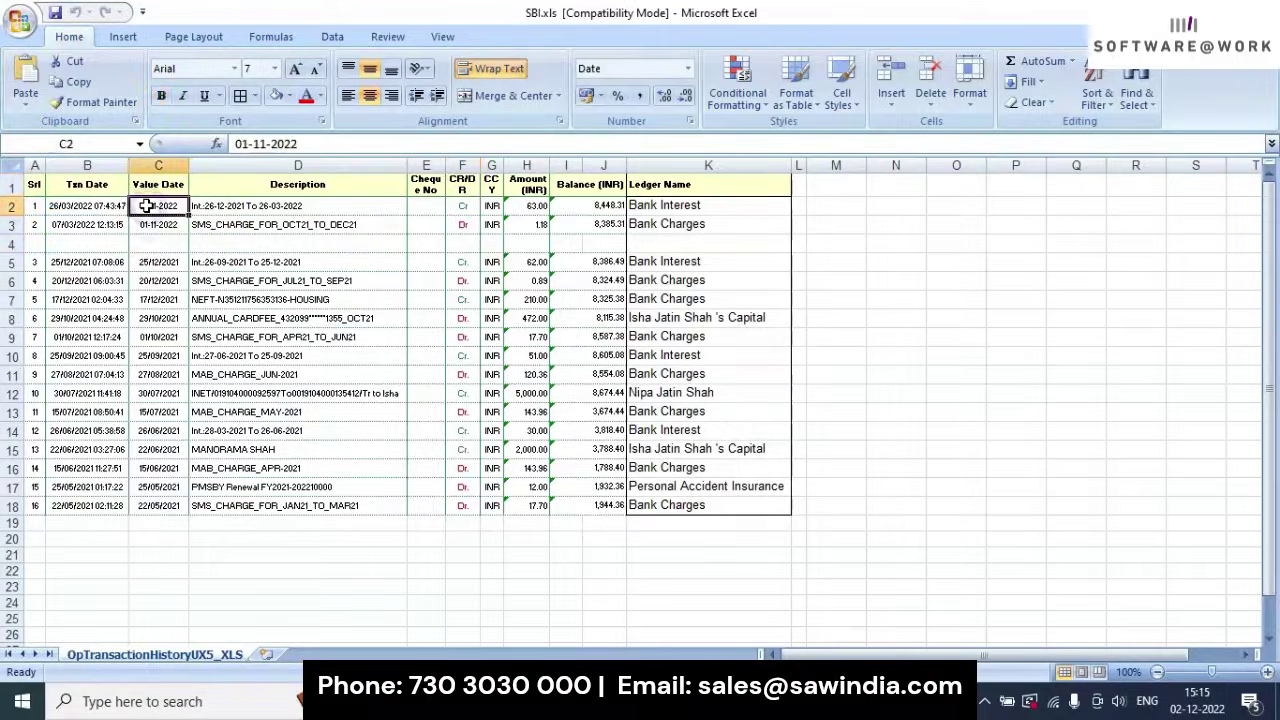
{"action": "key", "text": "Left"}
{"action": "key", "text": "Left"}
{"action": "key", "text": "Right"}
{"action": "key", "text": "Right"}
{"action": "key", "text": "Right"}
{"action": "key", "text": "Right"}
{"action": "key", "text": "Right"}
{"action": "key", "text": "Right"}
{"action": "key", "text": "Right"}
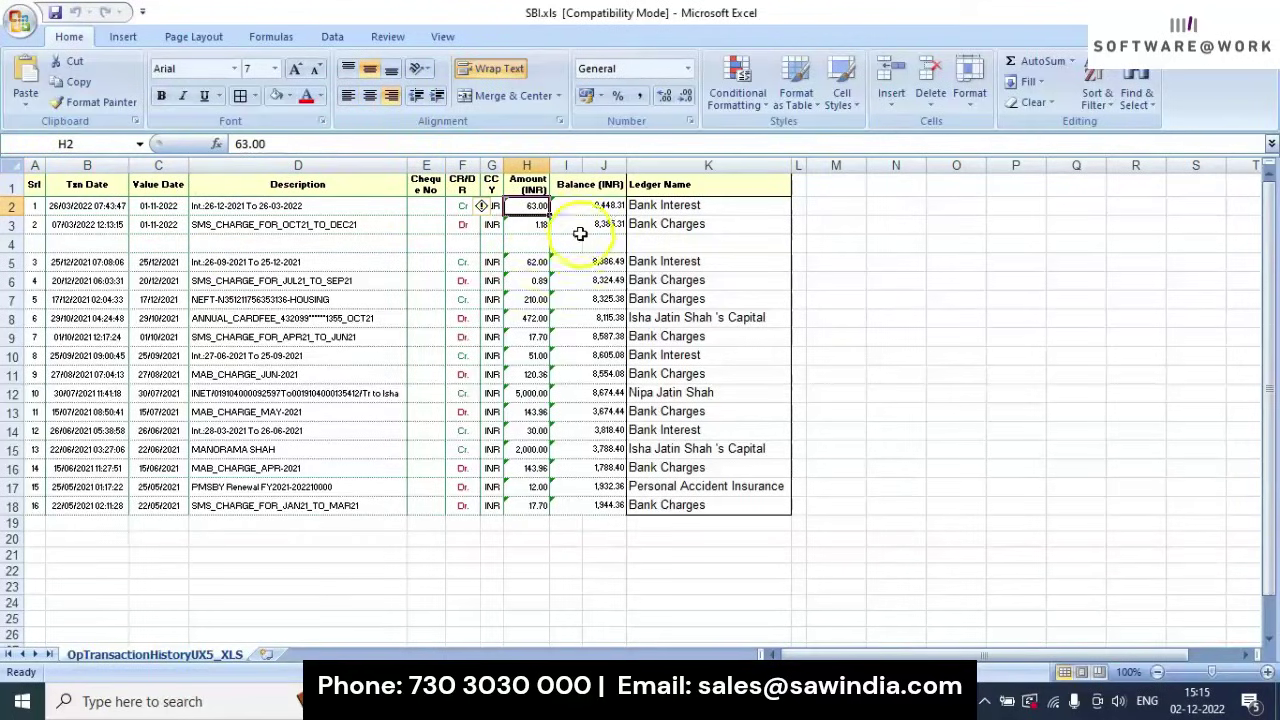
{"action": "key", "text": "alt+Tab"}
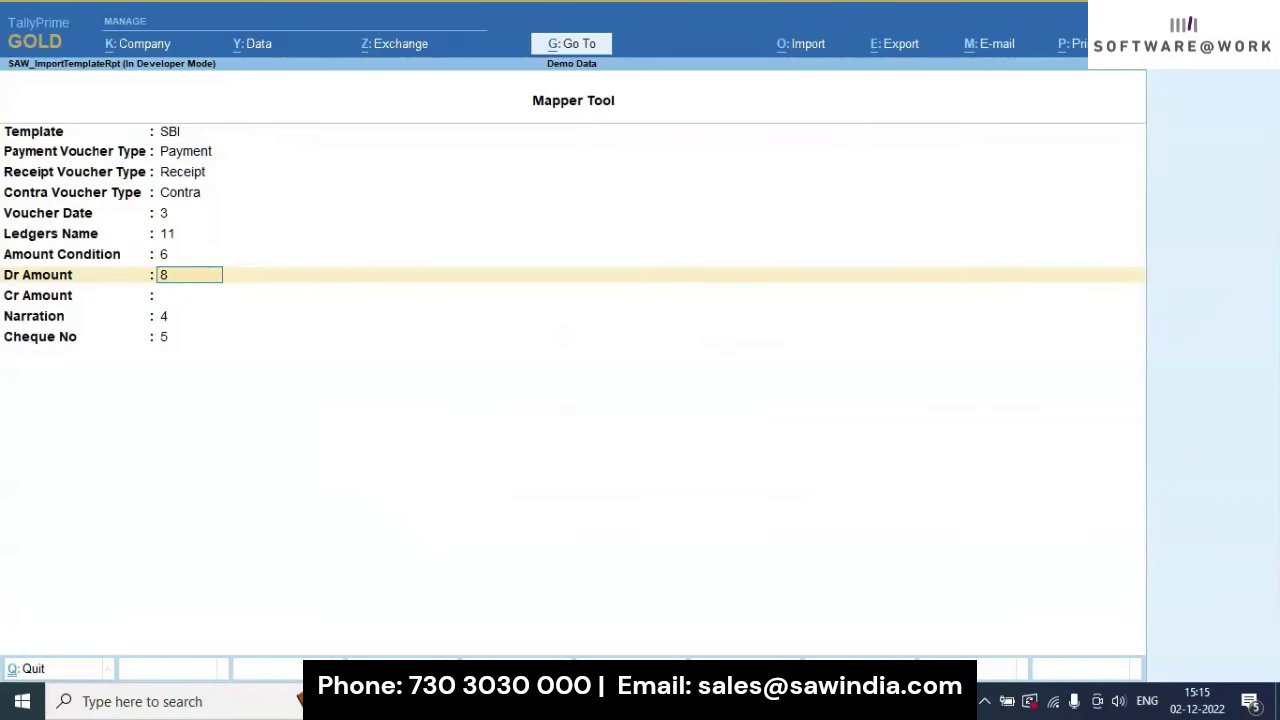
Step: Accept the Dr Amount mapping, set Cr Amount to 0 and go on to Narration
{"action": "key", "text": "Return"}
{"action": "type", "text": "0"}
{"action": "key", "text": "Return"}
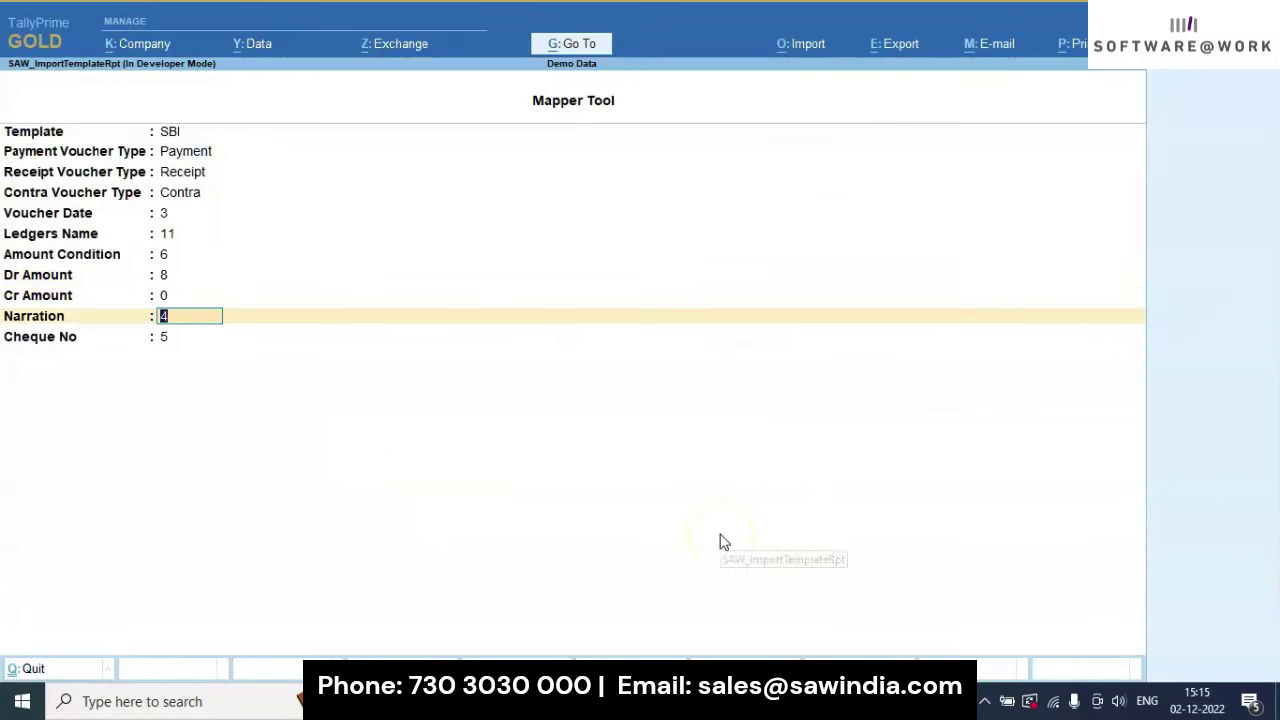
Step: Check the Description column in Excel's SBI.xls against the Narration mapping, and advance the TallyPrime template to Cheque No
{"action": "key", "text": "alt+Tab"}
{"action": "left_click", "coordinate": [266, 206]}
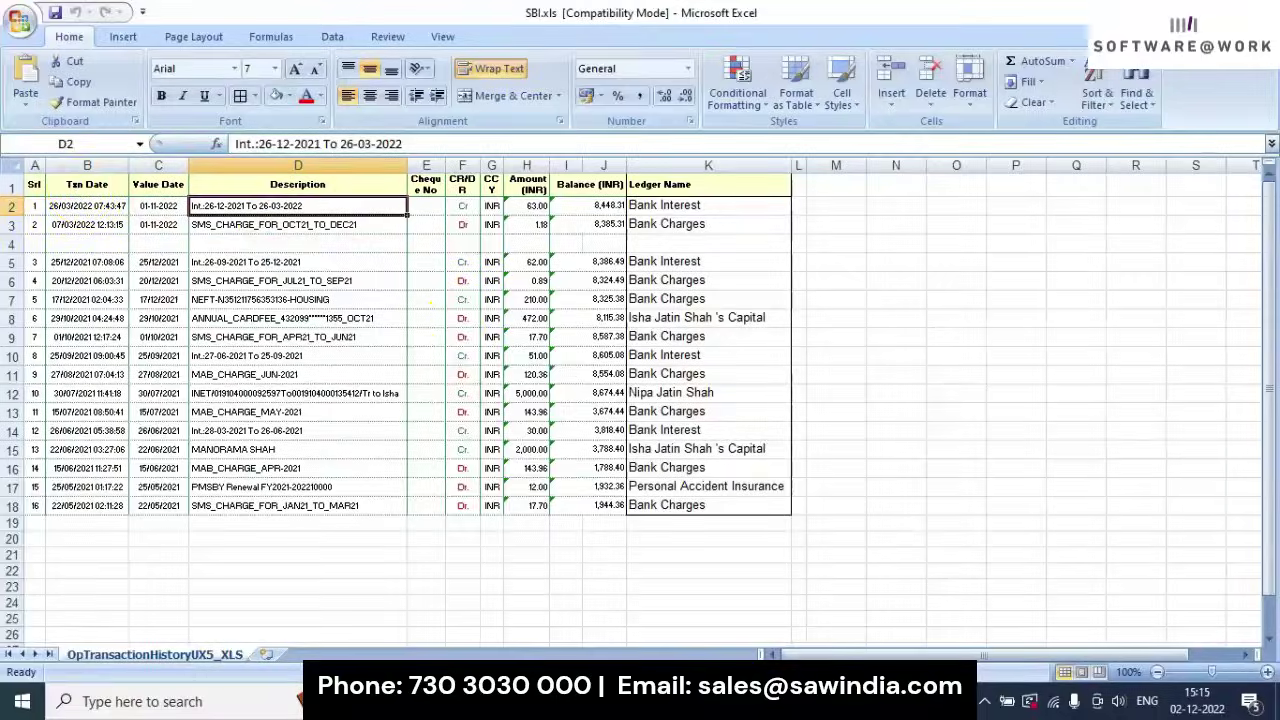
{"action": "key", "text": "alt+Tab"}
{"action": "key", "text": "Return"}
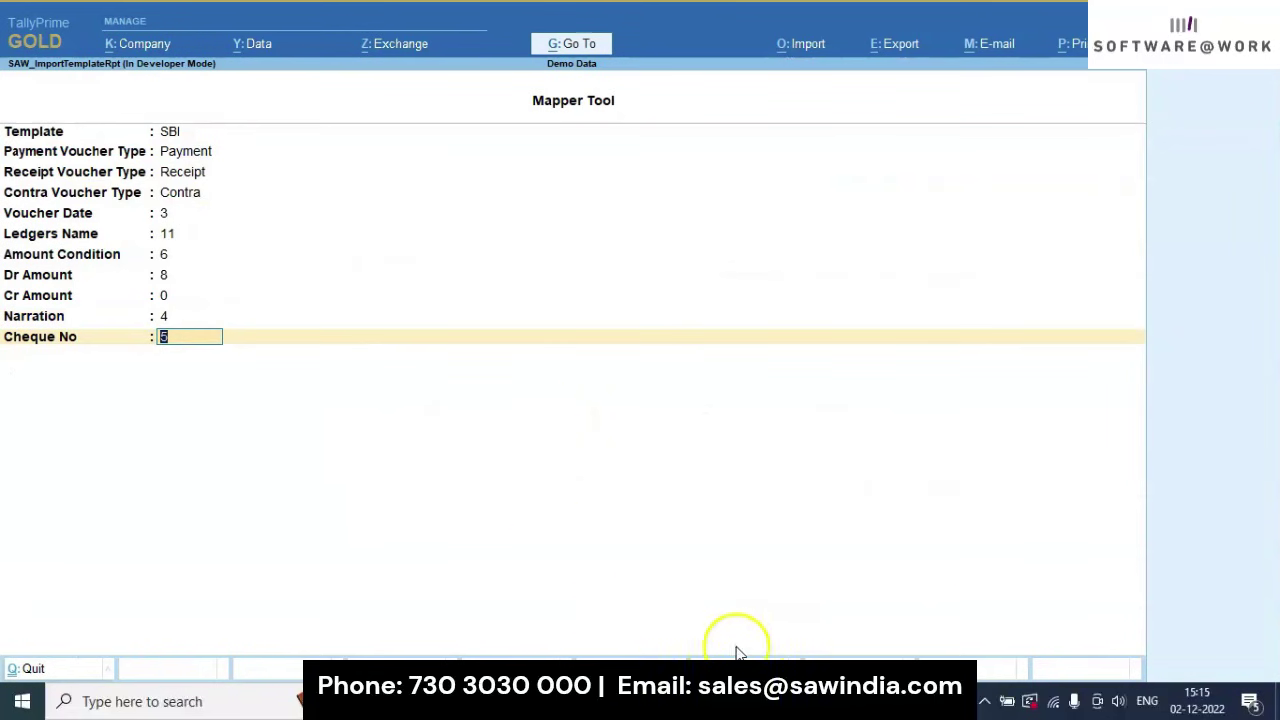
Step: Check the Cheque No column in Excel's SBI.xls for the Cheque No mapping, and accept the SBI template in TallyPrime
{"action": "key", "text": "alt+Tab"}
{"action": "left_click", "coordinate": [426, 206]}
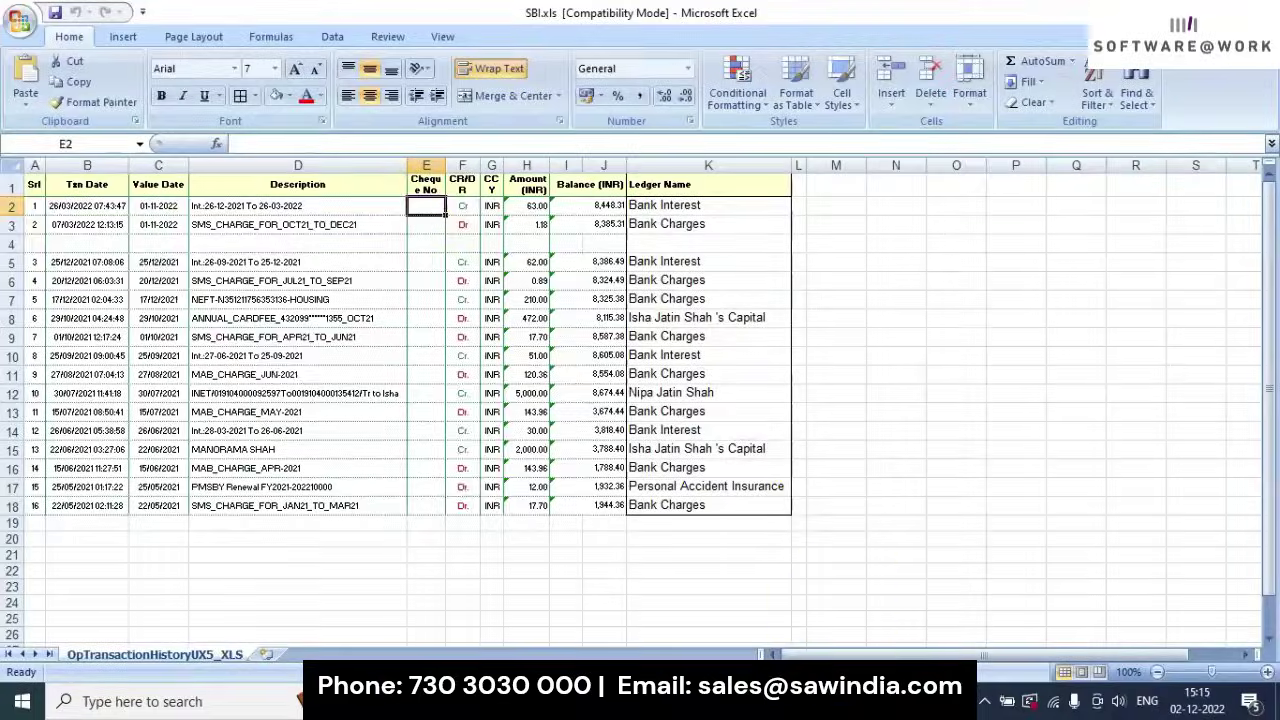
{"action": "key", "text": "alt+Tab"}
{"action": "key", "text": "Return"}
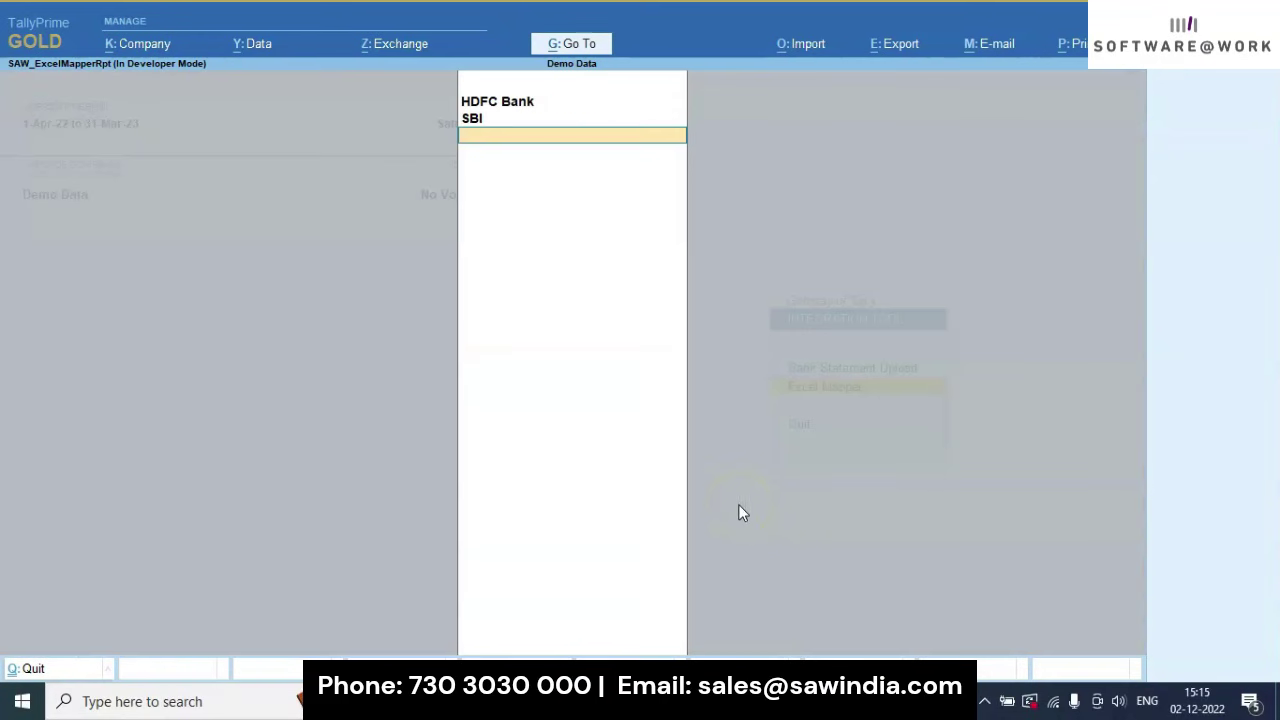
Step: Close the Excel Mapper template list and return to the Gateway of Tally
{"action": "left_click", "coordinate": [34, 670]}
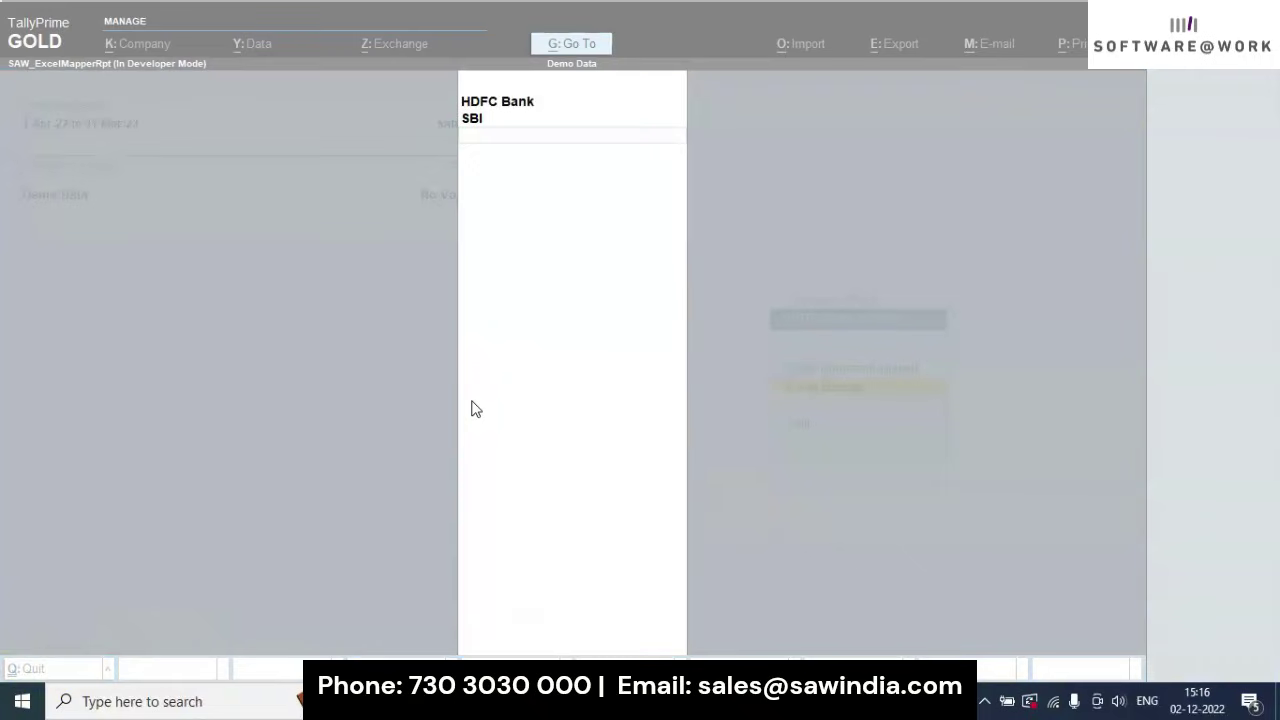
{"action": "left_click", "coordinate": [433, 362]}
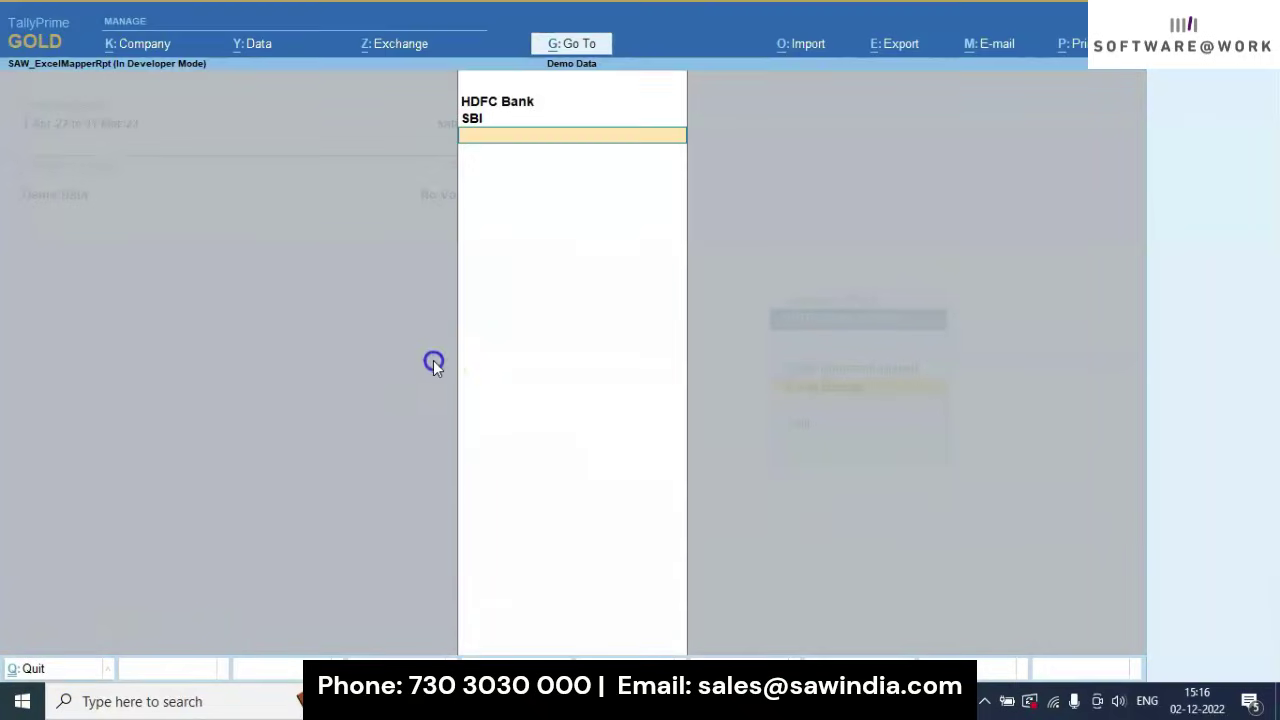
{"action": "key", "text": "Return"}
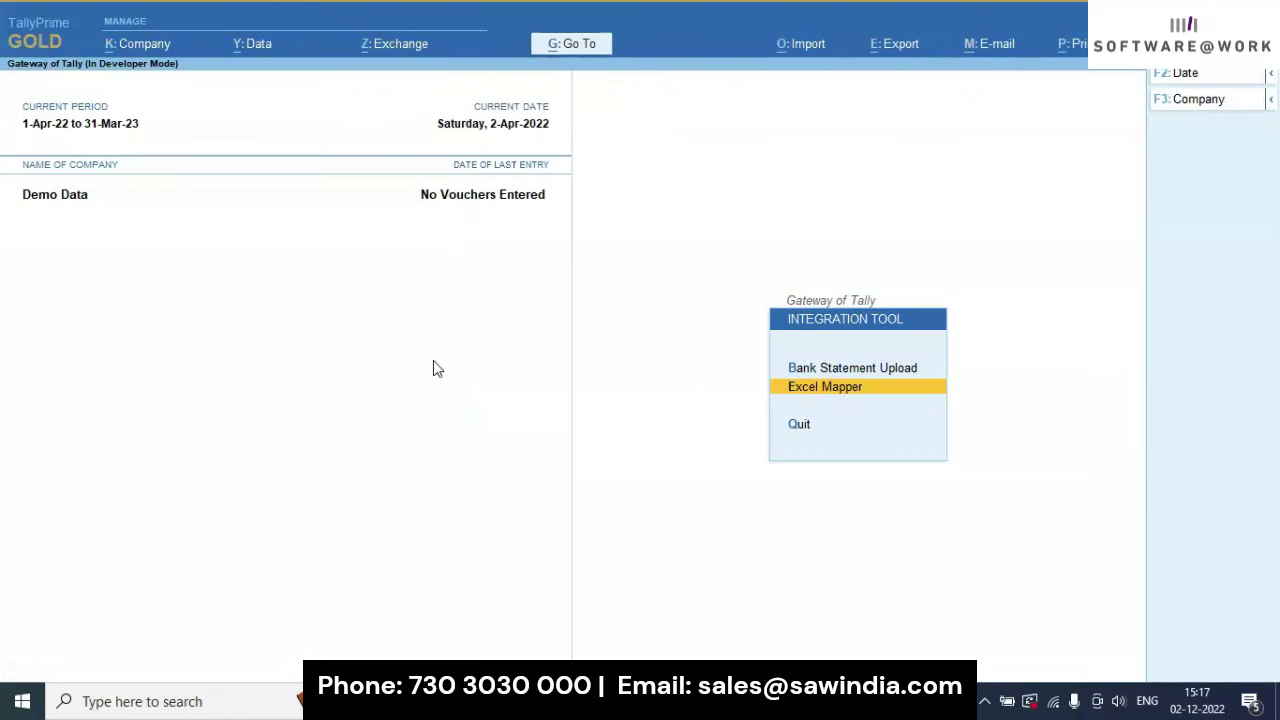
{"action": "key", "text": "Escape"}
{"action": "key", "text": "Escape"}
{"action": "key", "text": "Escape"}
{"action": "left_click", "coordinate": [762, 700]}
{"action": "left_click", "coordinate": [828, 630]}
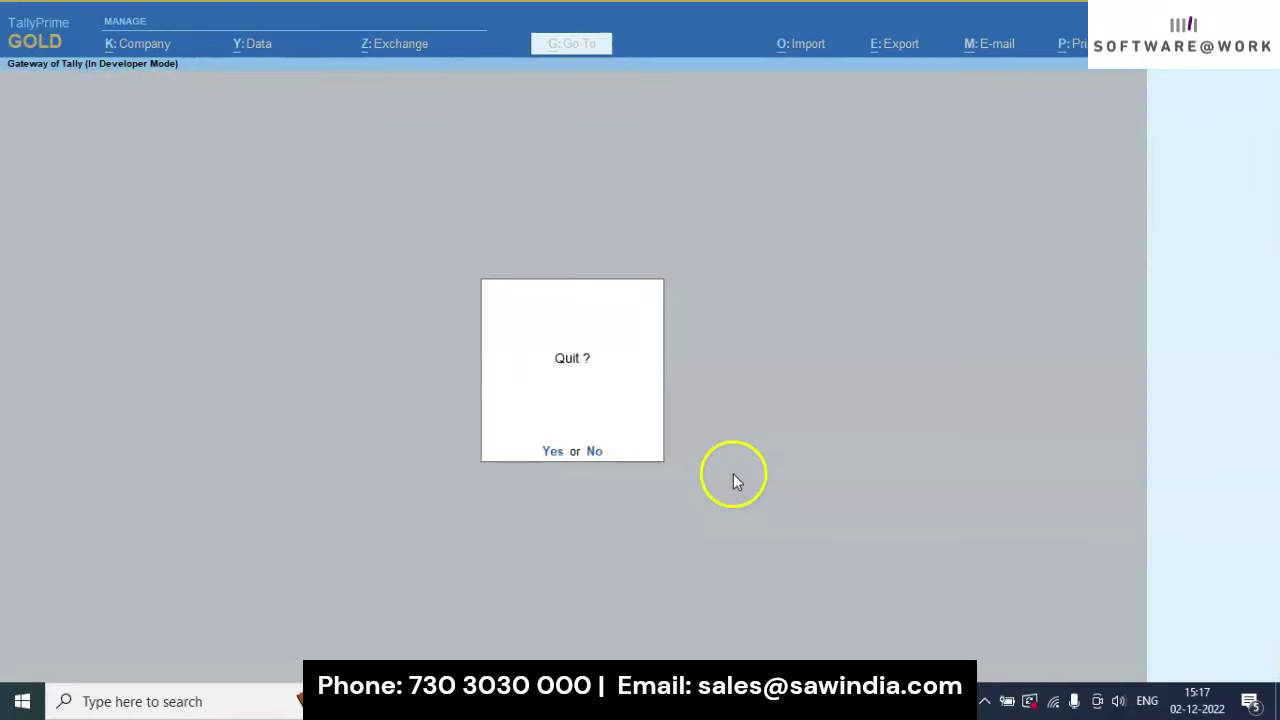
{"action": "key", "text": "Escape"}
{"action": "key", "text": "Up"}
{"action": "key", "text": "Up"}
{"action": "key", "text": "Up"}
{"action": "key", "text": "Up"}
{"action": "key", "text": "Up"}
{"action": "key", "text": "Up"}
{"action": "key", "text": "Return"}
{"action": "key", "text": "Escape"}
{"action": "key", "text": "Escape"}
{"action": "key", "text": "Escape"}
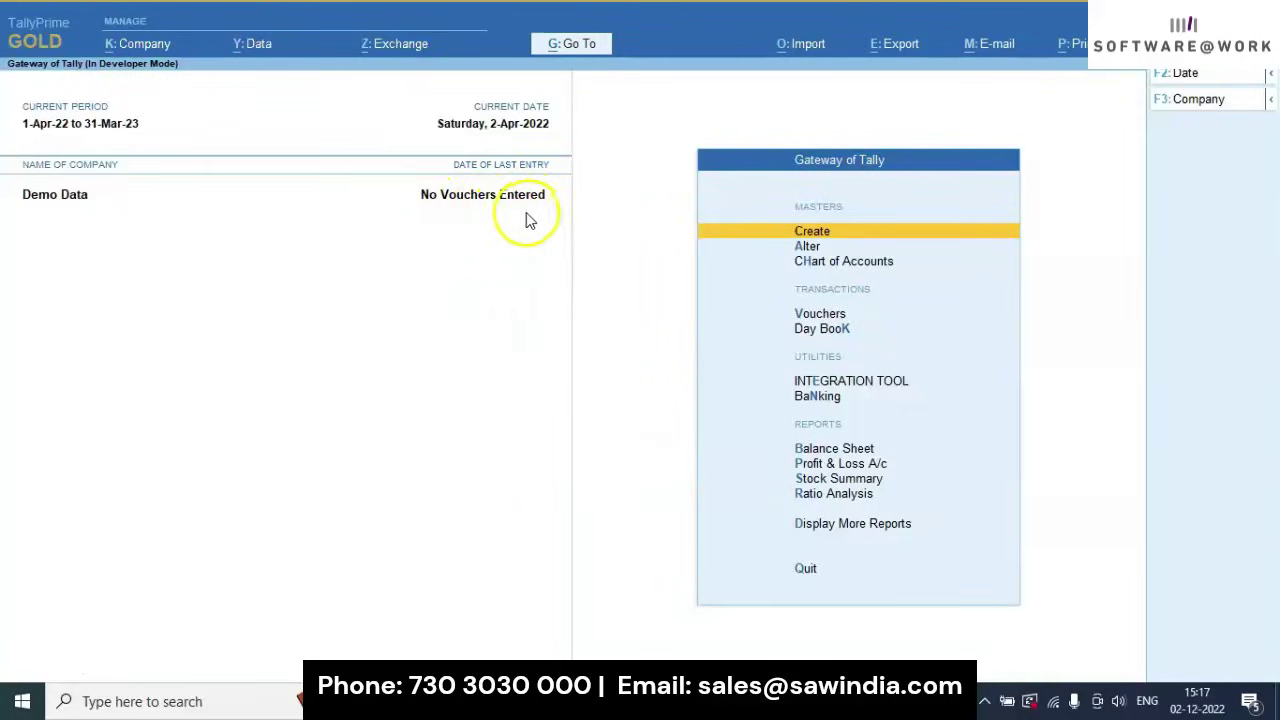
Step: Check the voucher counts for Demo Data in the Statistics report, and return to the Gateway of Tally
{"action": "key", "text": "d"}
{"action": "key", "text": "s"}
{"action": "key", "text": "s"}
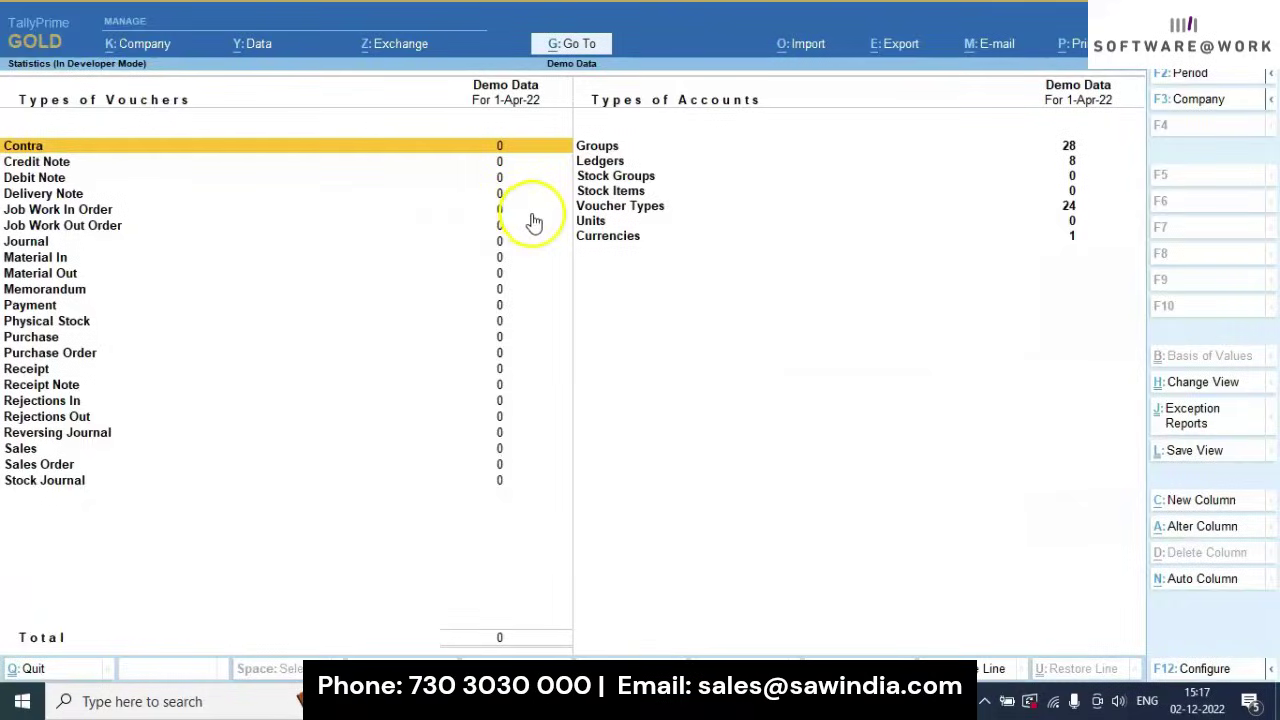
{"action": "key", "text": "Escape"}
{"action": "key", "text": "Escape"}
{"action": "key", "text": "Escape"}
{"action": "key", "text": "Escape"}
{"action": "key", "text": "Escape"}
Step: Open Bank Statement Upload from the Integration Tool
{"action": "key", "text": "Down"}
{"action": "key", "text": "Down"}
{"action": "key", "text": "Down"}
{"action": "key", "text": "Down"}
{"action": "key", "text": "Down"}
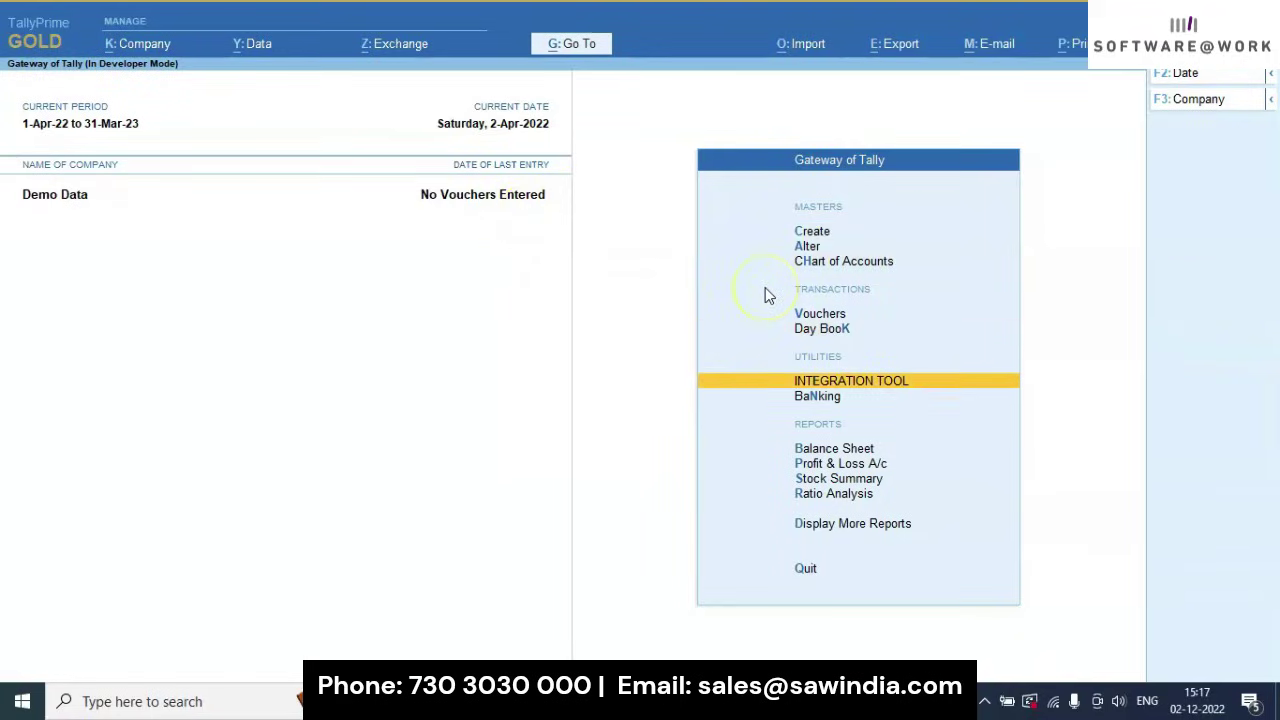
{"action": "key", "text": "Return"}
{"action": "key", "text": "Down"}
{"action": "key", "text": "Up"}
{"action": "key", "text": "Return"}
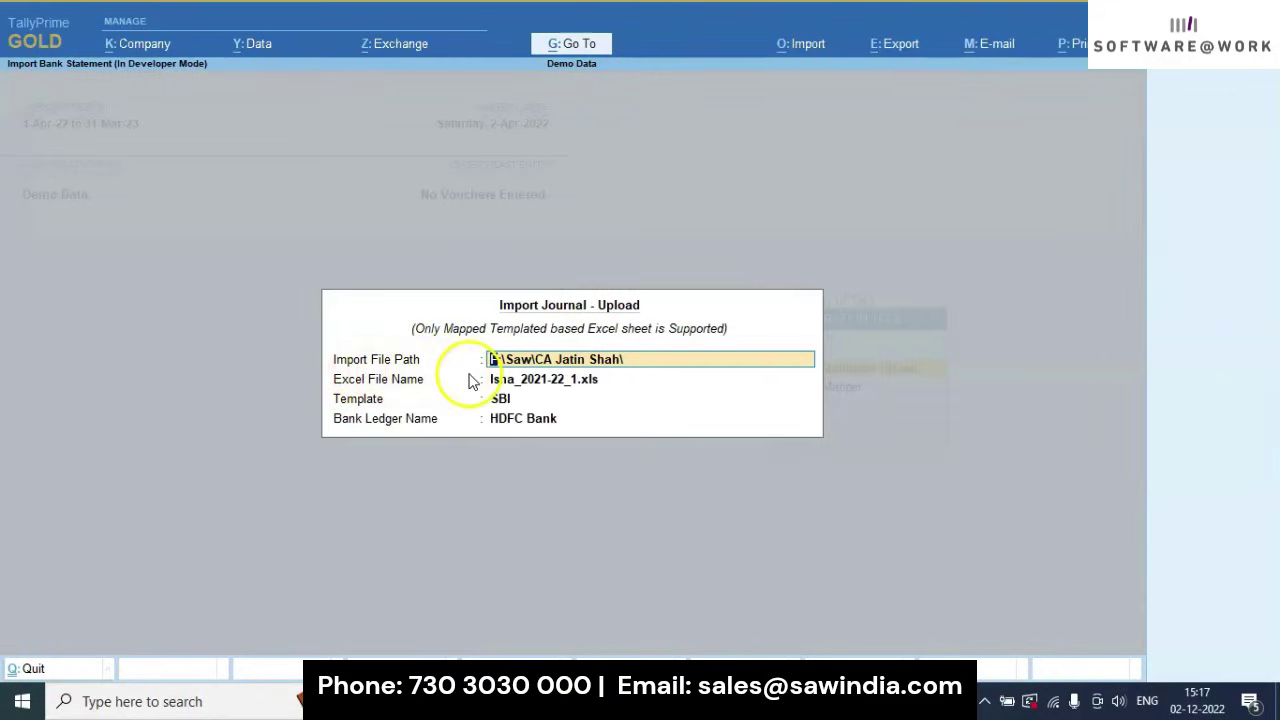
Step: Copy the bank statement folder's path in File Explorer, and accept the Import File Path in TallyPrime's upload form
{"action": "left_click", "coordinate": [576, 701]}
{"action": "left_click", "coordinate": [630, 638]}
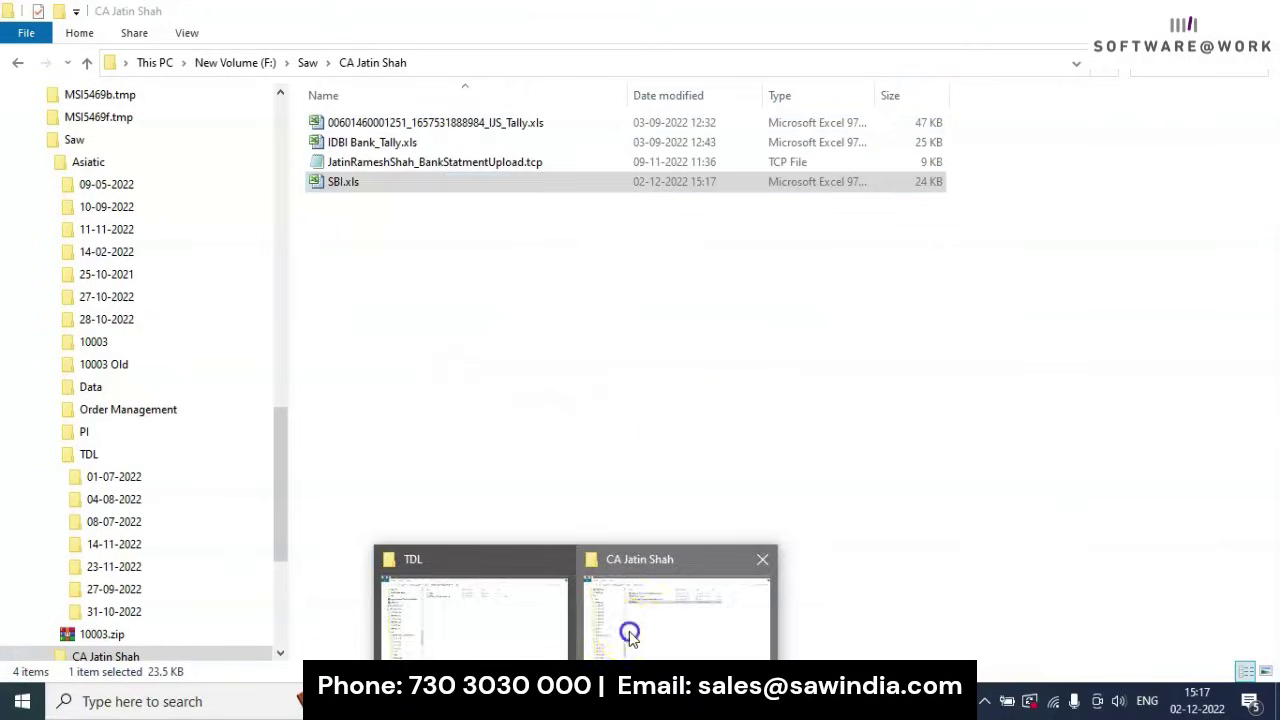
{"action": "left_click", "coordinate": [630, 635]}
{"action": "left_click", "coordinate": [451, 62]}
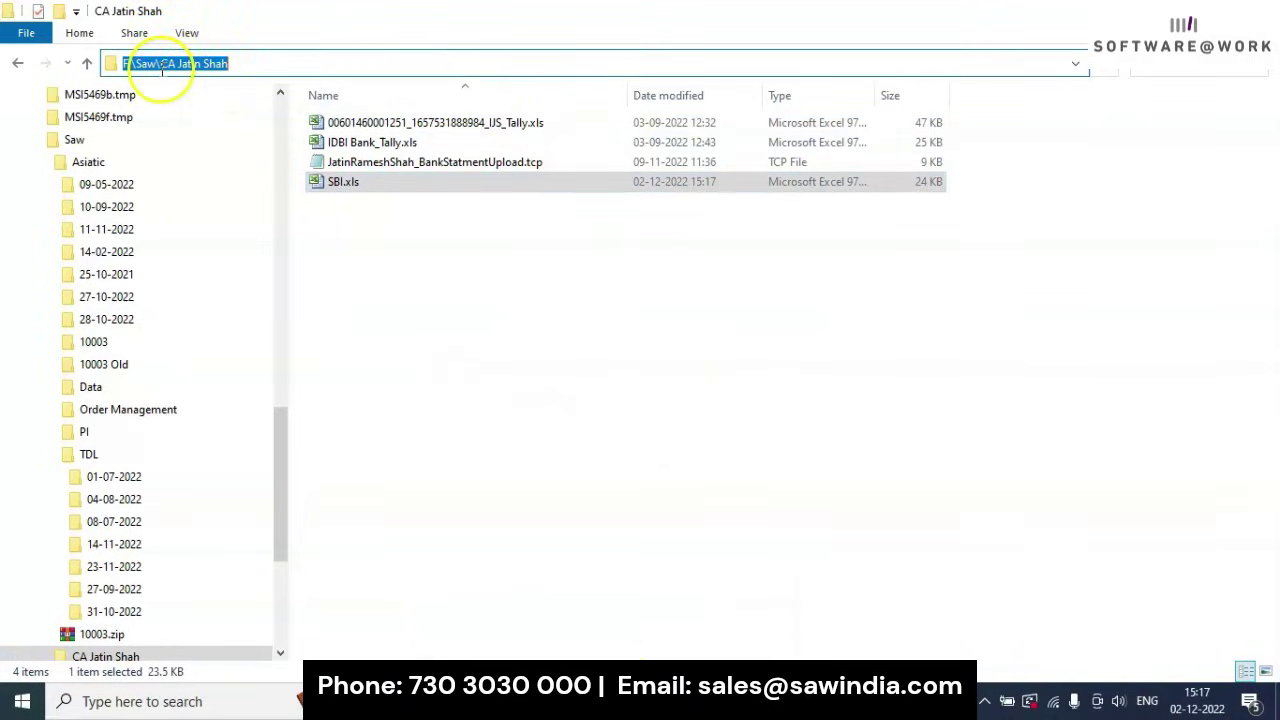
{"action": "left_click", "coordinate": [453, 264]}
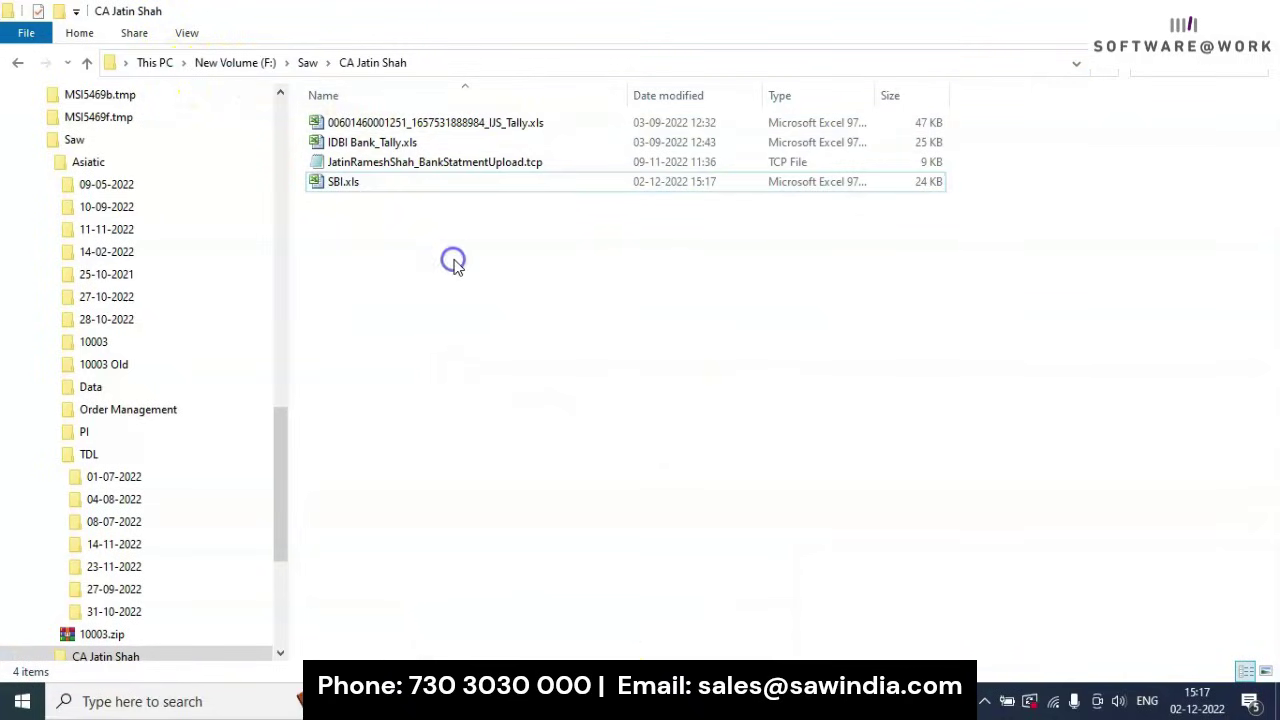
{"action": "key", "text": "alt+d"}
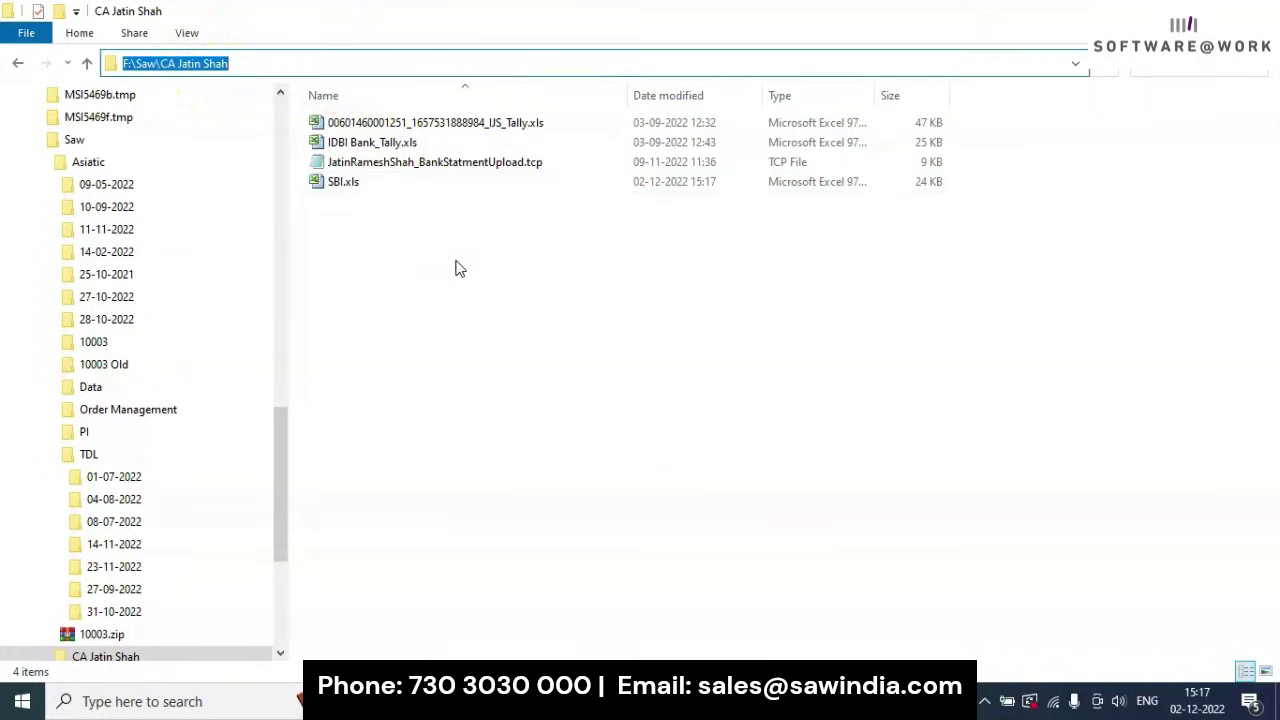
{"action": "key", "text": "ctrl+c"}
{"action": "key", "text": "alt+Tab"}
{"action": "key", "text": "Return"}
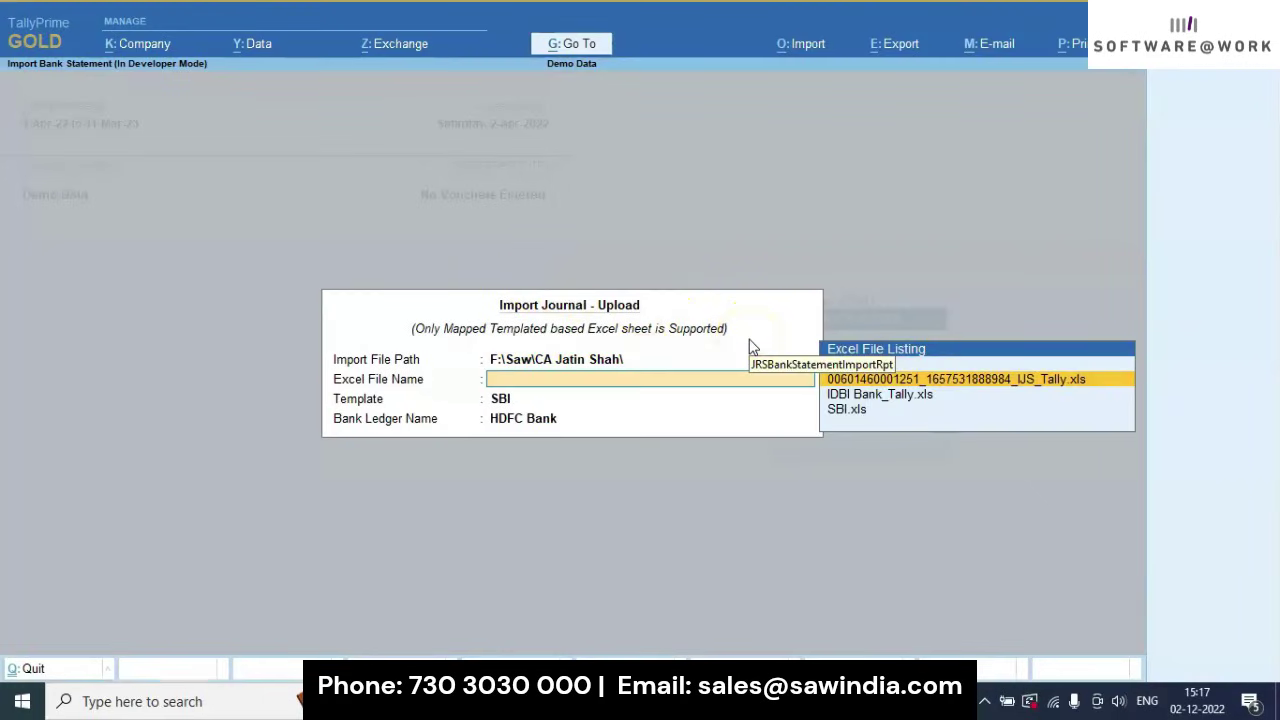
Step: Import the bank statement vouchers from SBI.xls using the SBI template and the HDFC Bank ledger
{"action": "key", "text": "Down"}
{"action": "key", "text": "Down"}
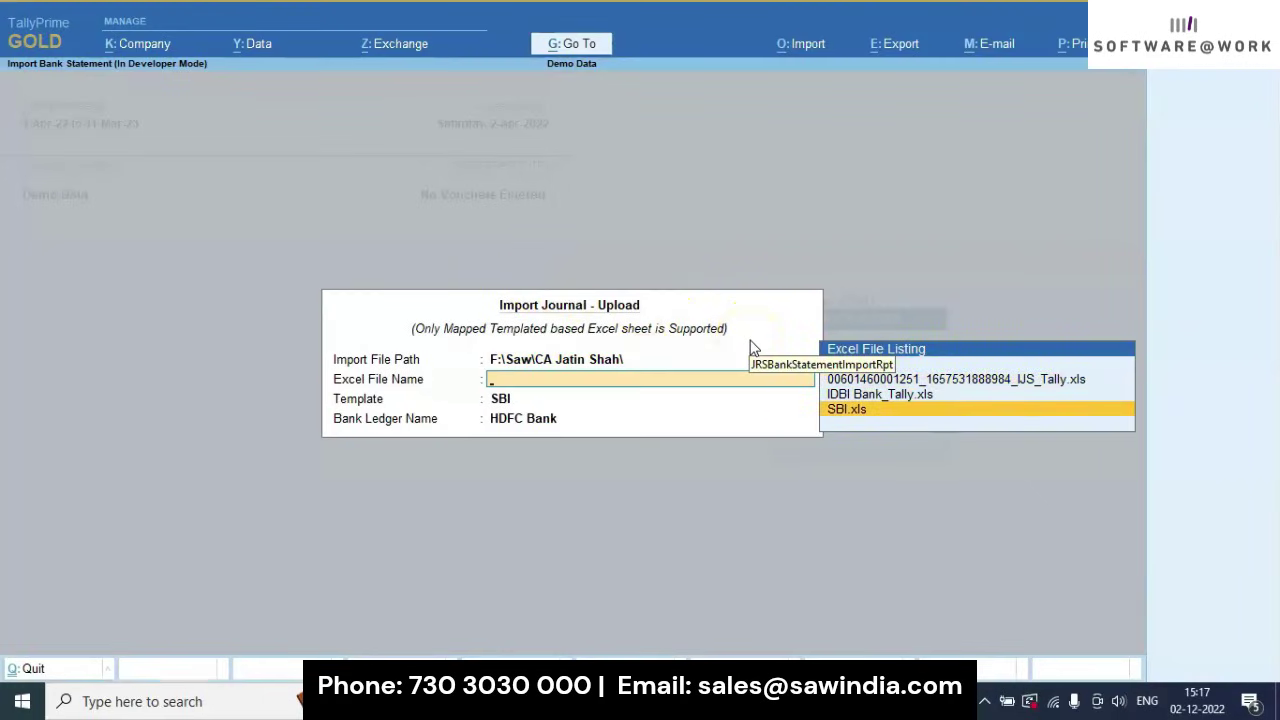
{"action": "key", "text": "Return"}
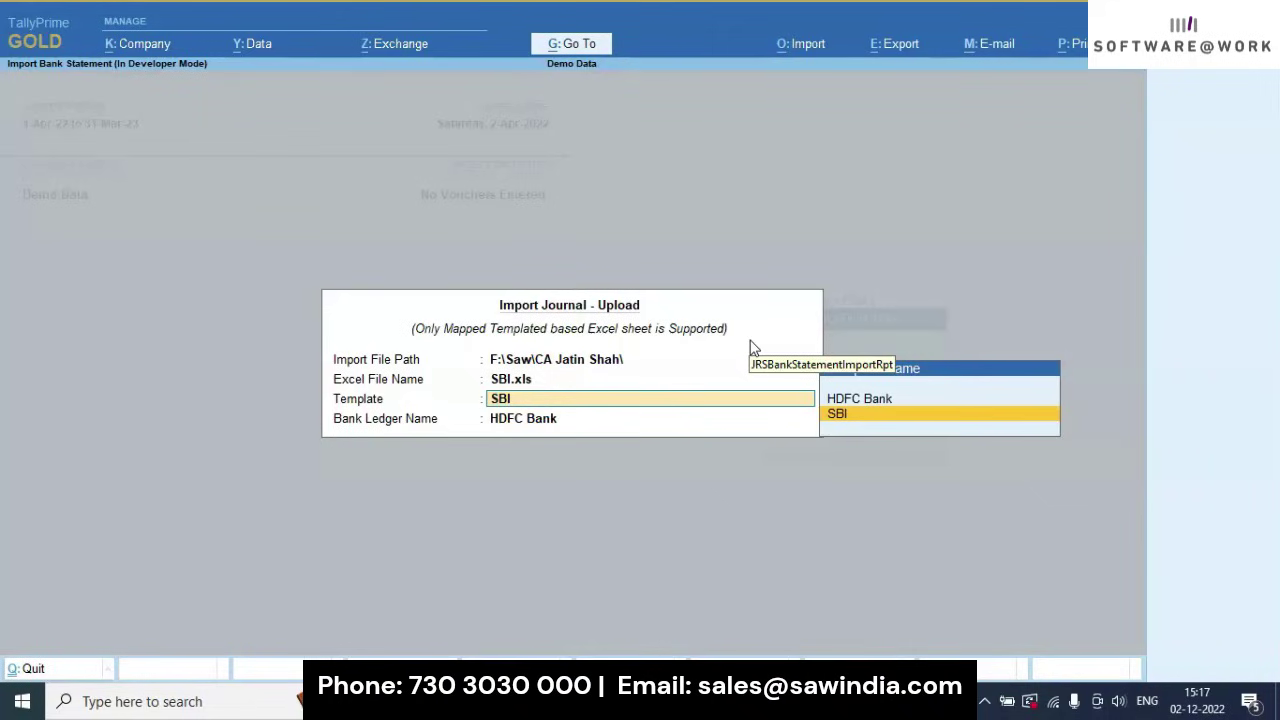
{"action": "key", "text": "Return"}
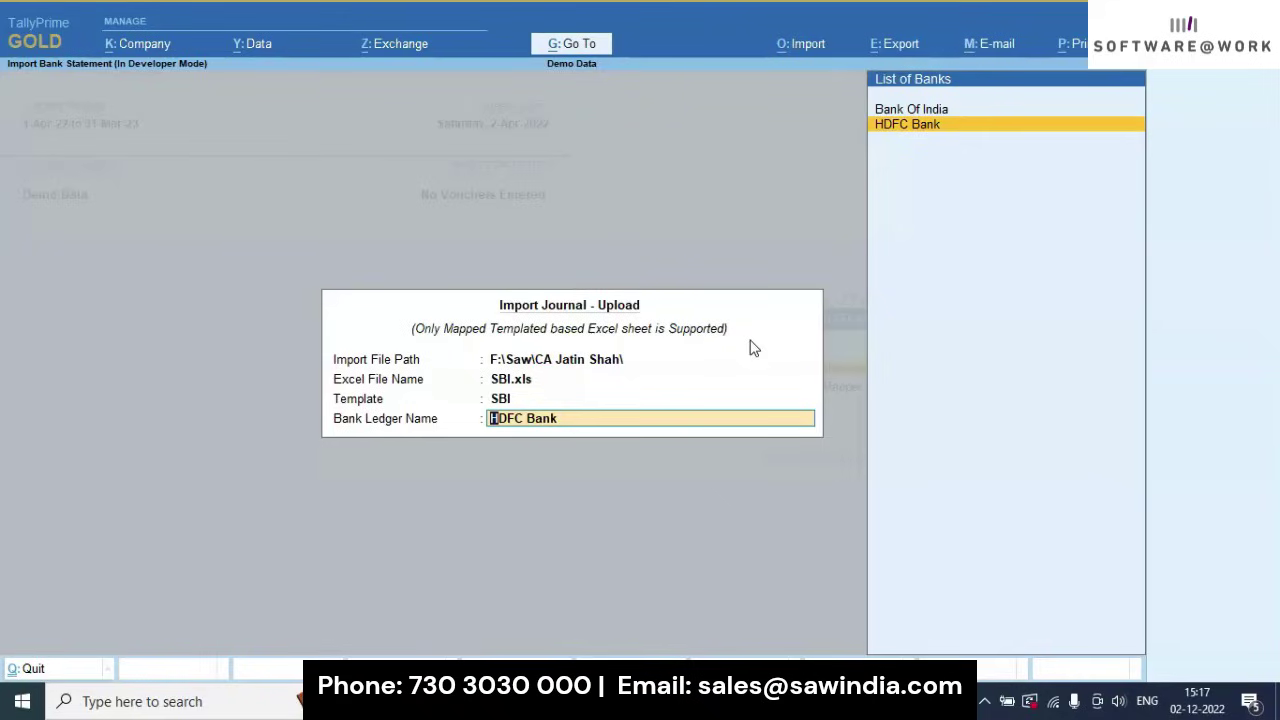
{"action": "key", "text": "Return"}
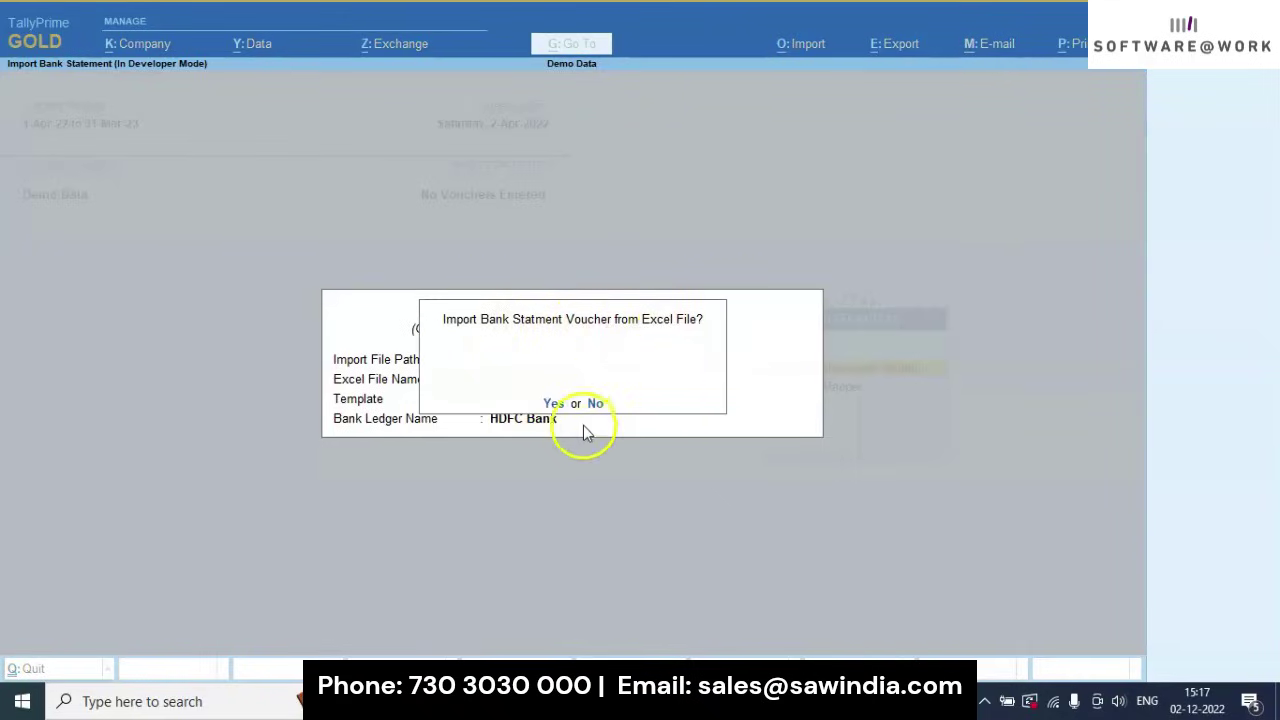
{"action": "left_click", "coordinate": [556, 405]}
{"action": "left_click", "coordinate": [556, 404]}
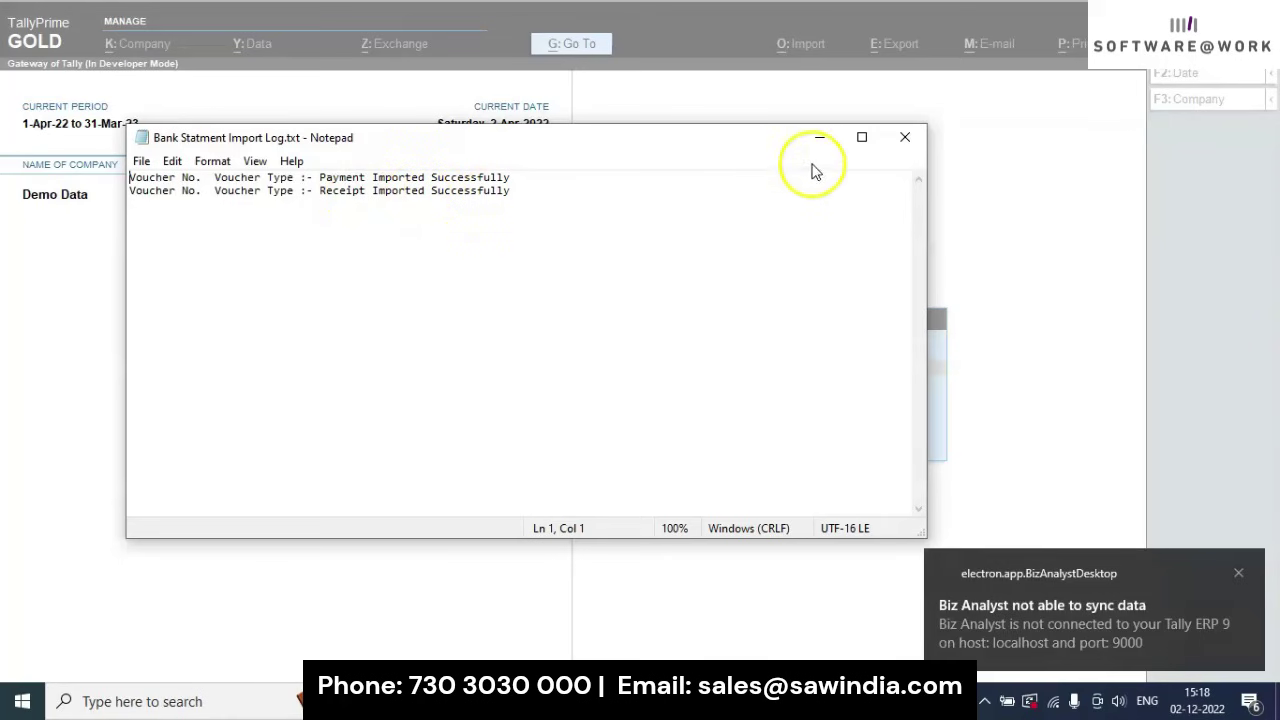
Step: Review the description and CR/DR entries of the first two transactions in Excel's SBI.xls
{"action": "left_click", "coordinate": [759, 701]}
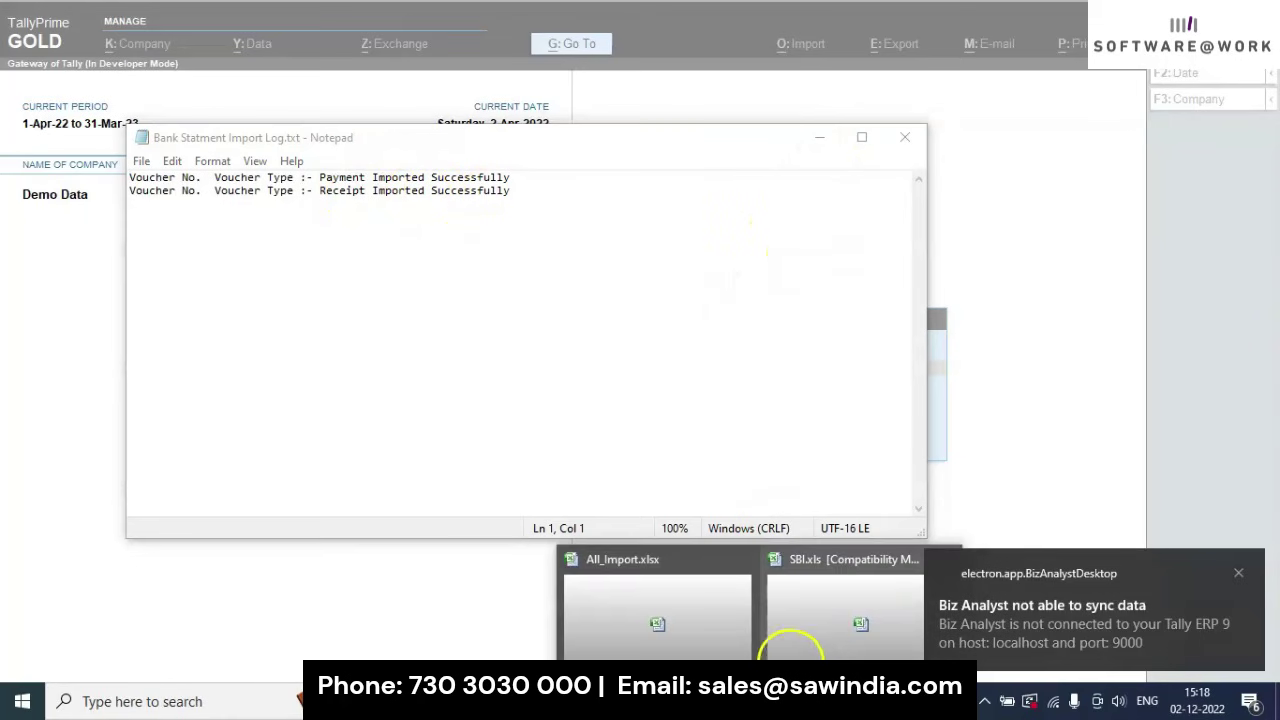
{"action": "left_click", "coordinate": [809, 628]}
{"action": "left_click", "coordinate": [300, 206]}
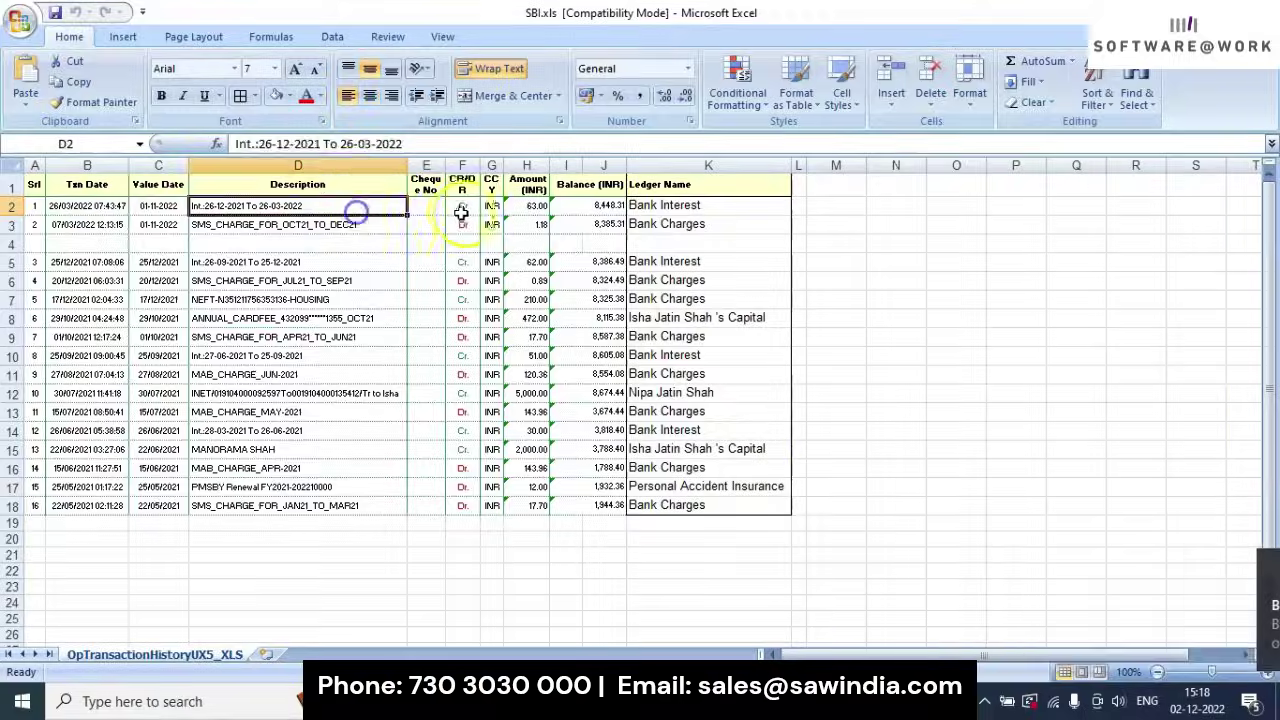
{"action": "left_click", "coordinate": [462, 207]}
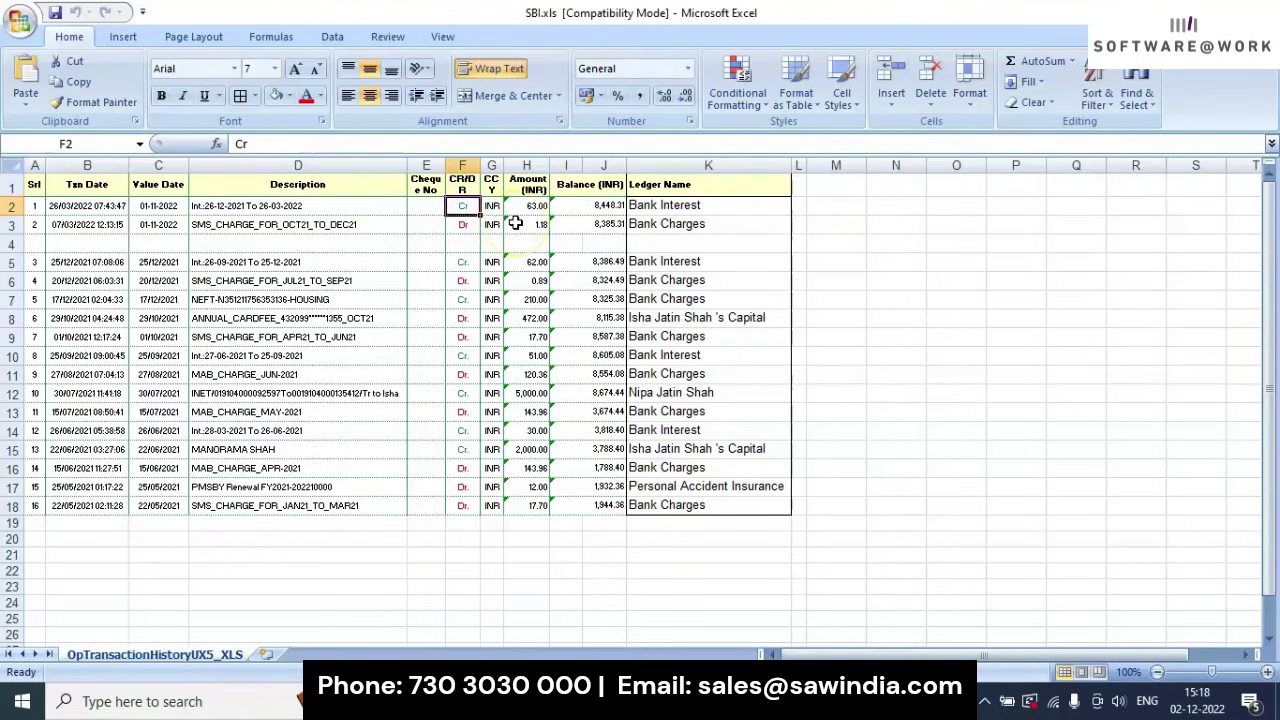
{"action": "left_click", "coordinate": [463, 225]}
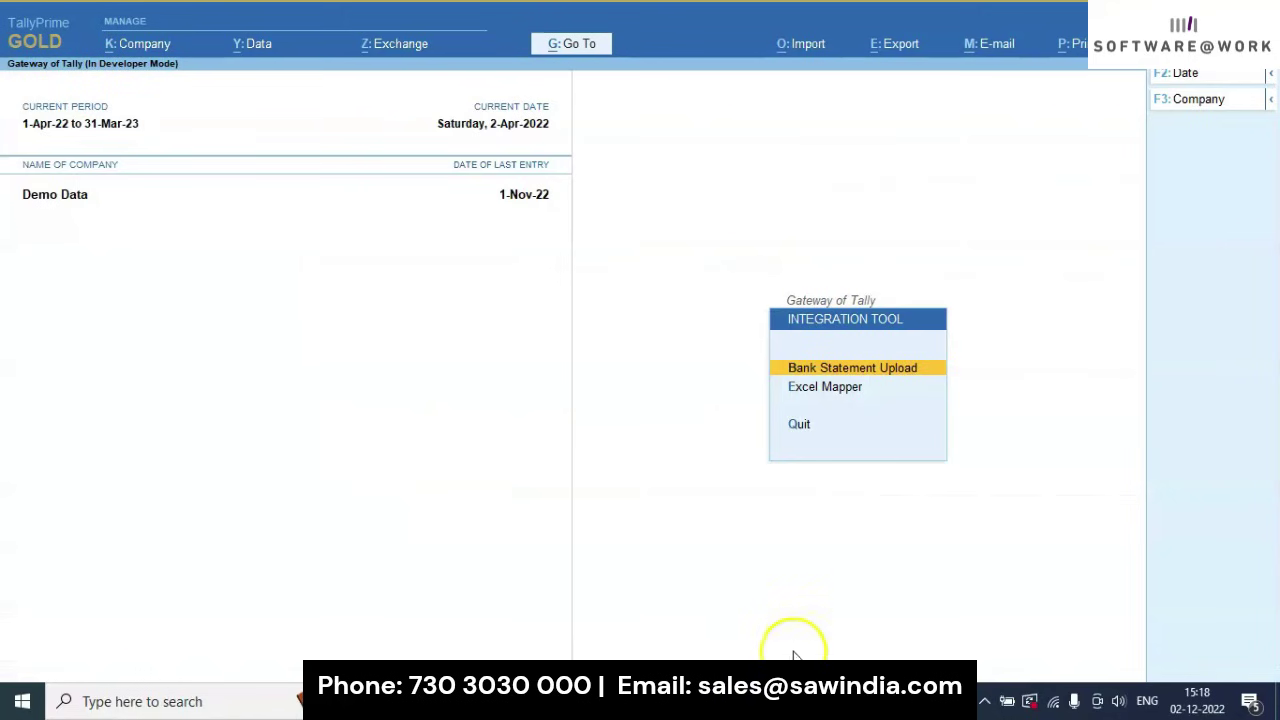
Step: Open the imported November payment voucher in TallyPrime from the Statistics report
{"action": "key", "text": "Escape"}
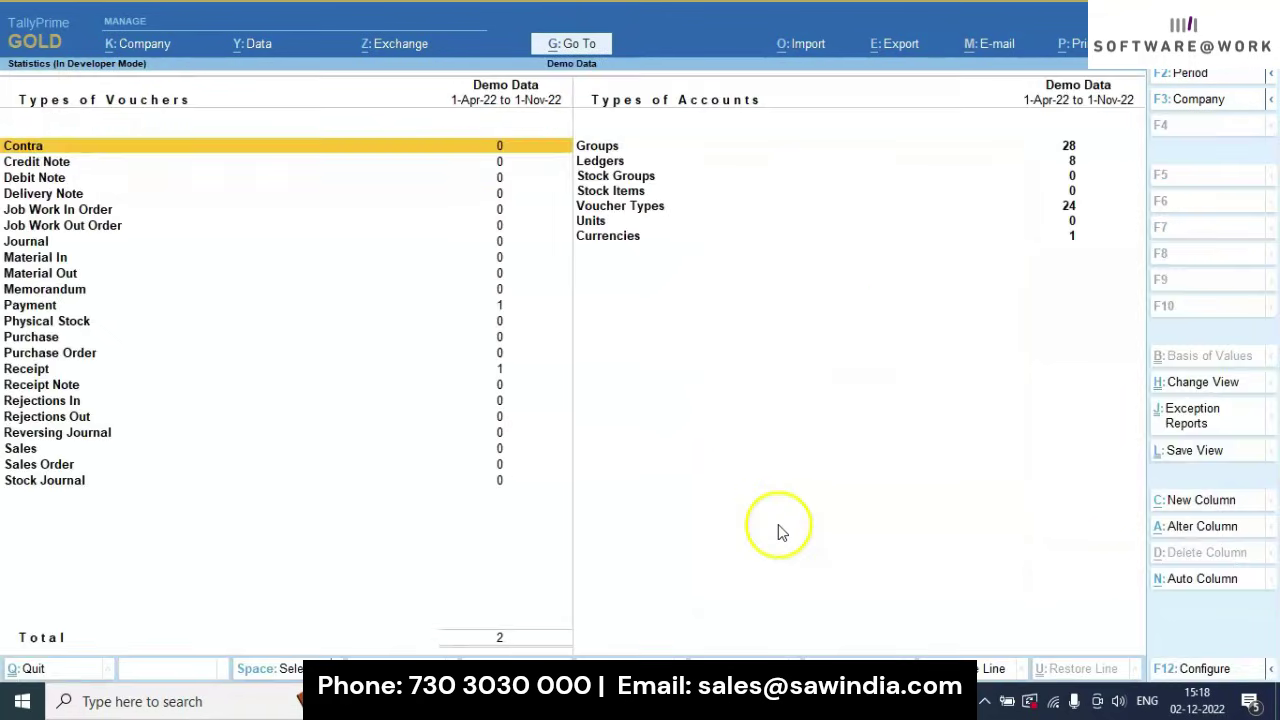
{"action": "key", "text": "Down"}
{"action": "key", "text": "Down"}
{"action": "key", "text": "Down"}
{"action": "key", "text": "Down"}
{"action": "key", "text": "Down"}
{"action": "key", "text": "Down"}
{"action": "key", "text": "Down"}
{"action": "key", "text": "Down"}
{"action": "key", "text": "Down"}
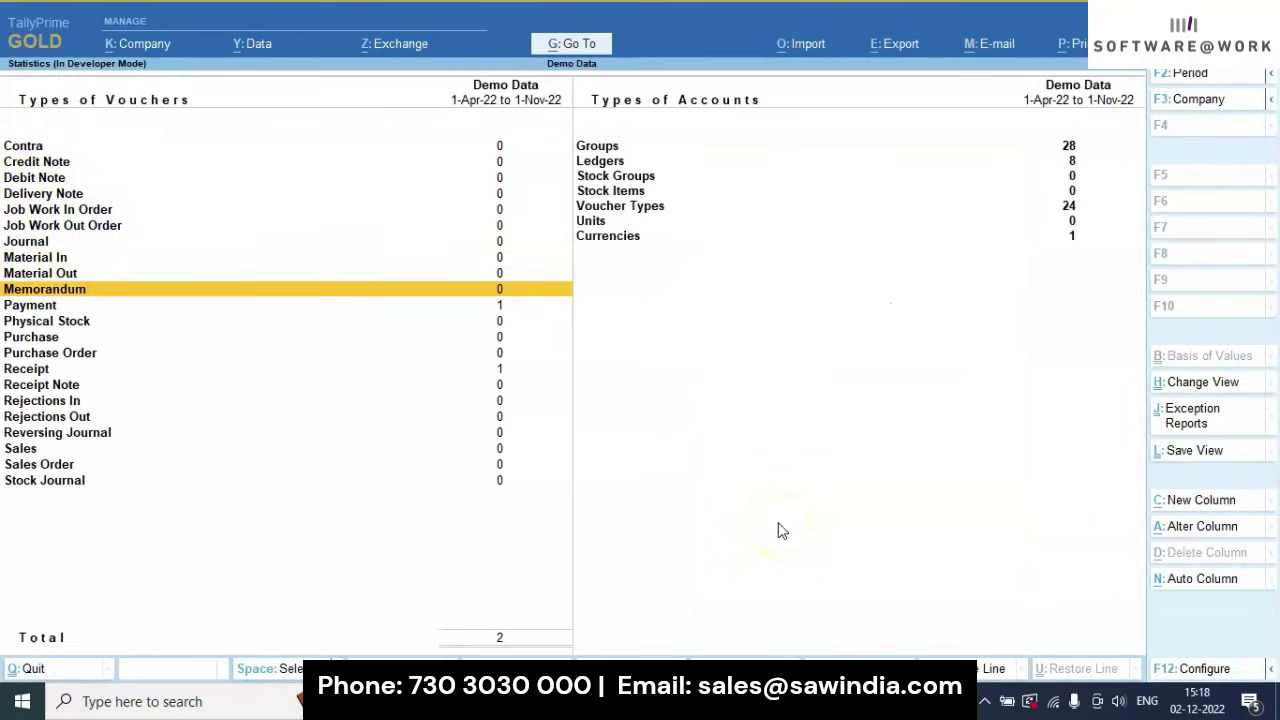
{"action": "key", "text": "Down"}
{"action": "key", "text": "Return"}
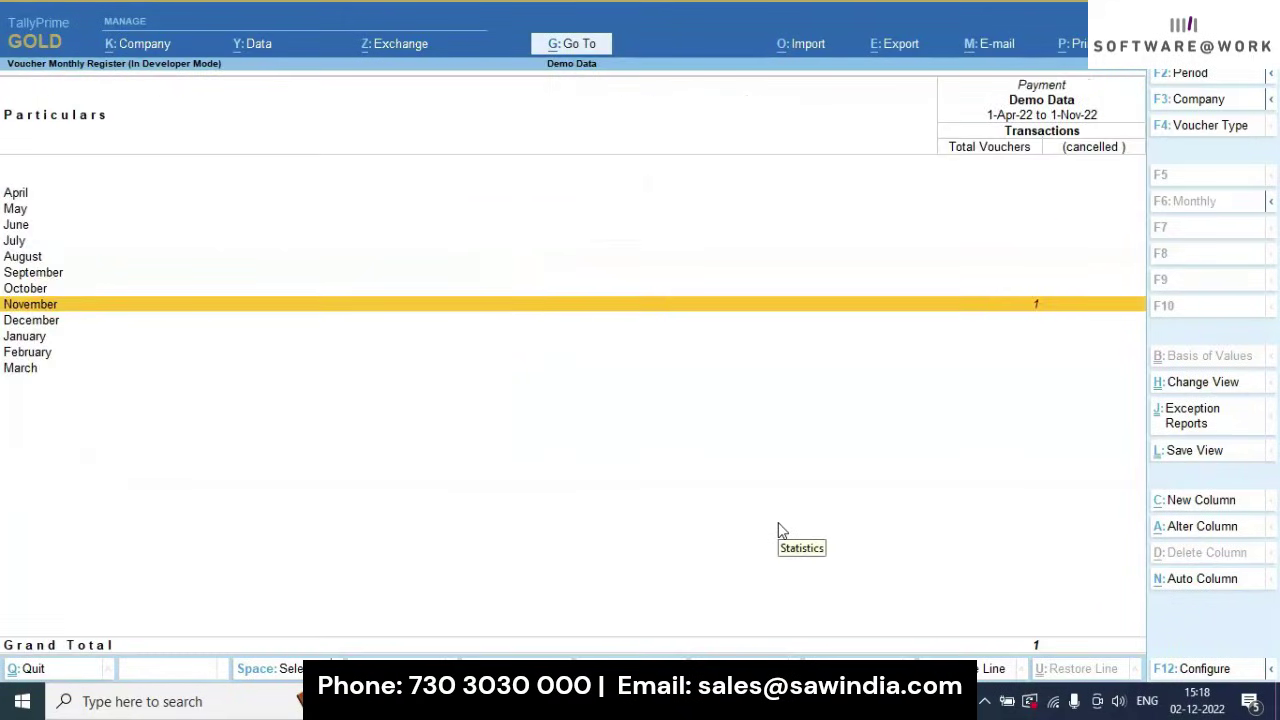
{"action": "key", "text": "Return"}
{"action": "key", "text": "Return"}
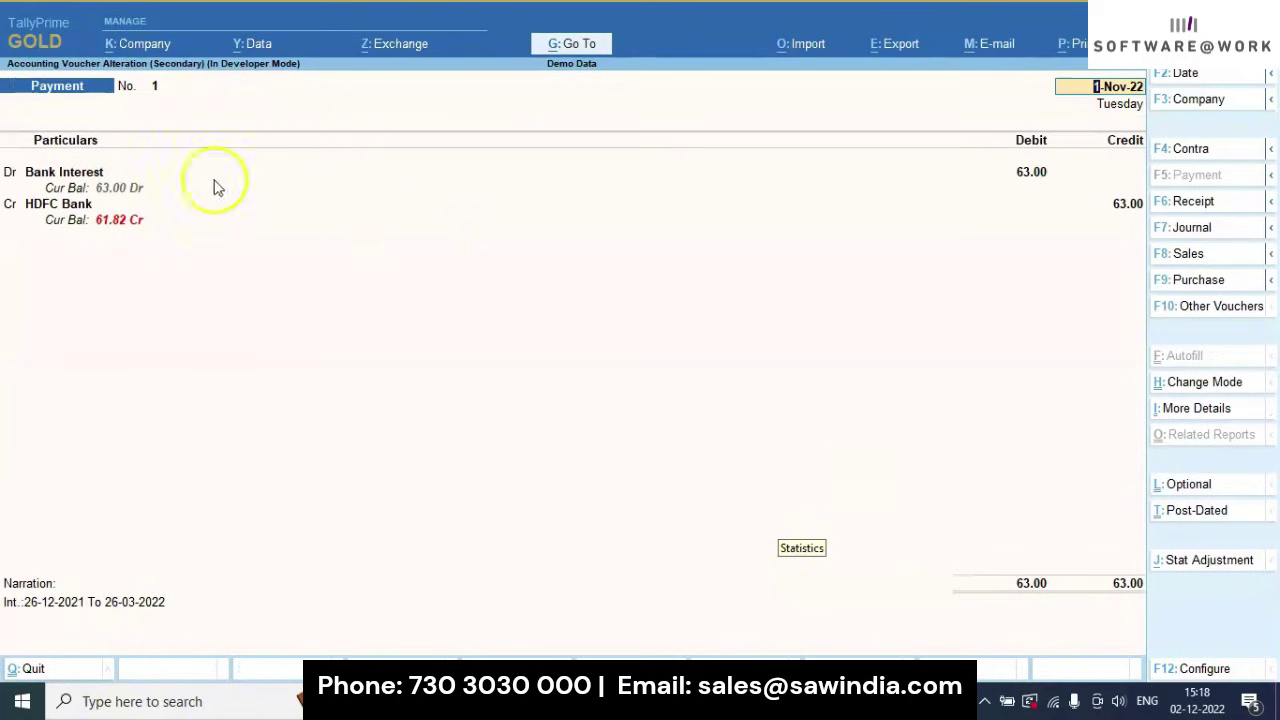
Step: Compare the payment voucher's Bank Interest and HDFC Bank entries with the first transaction's amount in Excel's SBI.xls, and return to TallyPrime
{"action": "left_click", "coordinate": [88, 172]}
{"action": "left_click", "coordinate": [533, 252]}
{"action": "key", "text": "Return"}
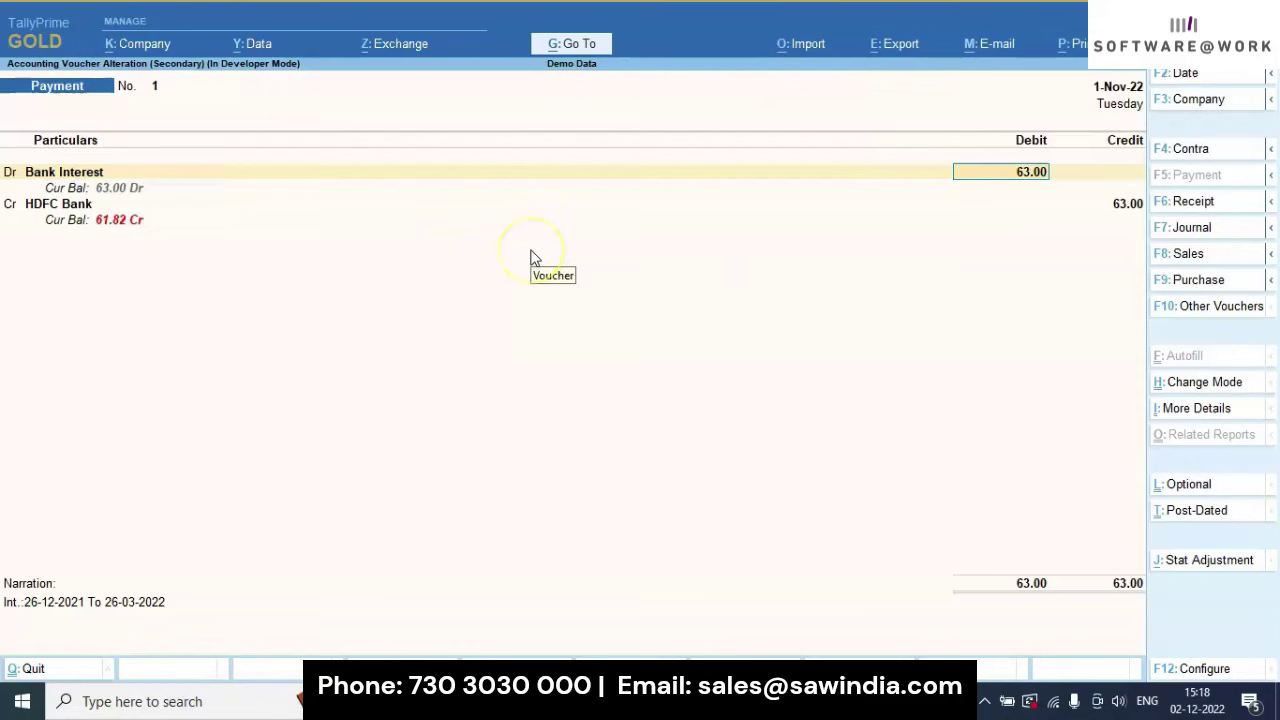
{"action": "left_click", "coordinate": [846, 701]}
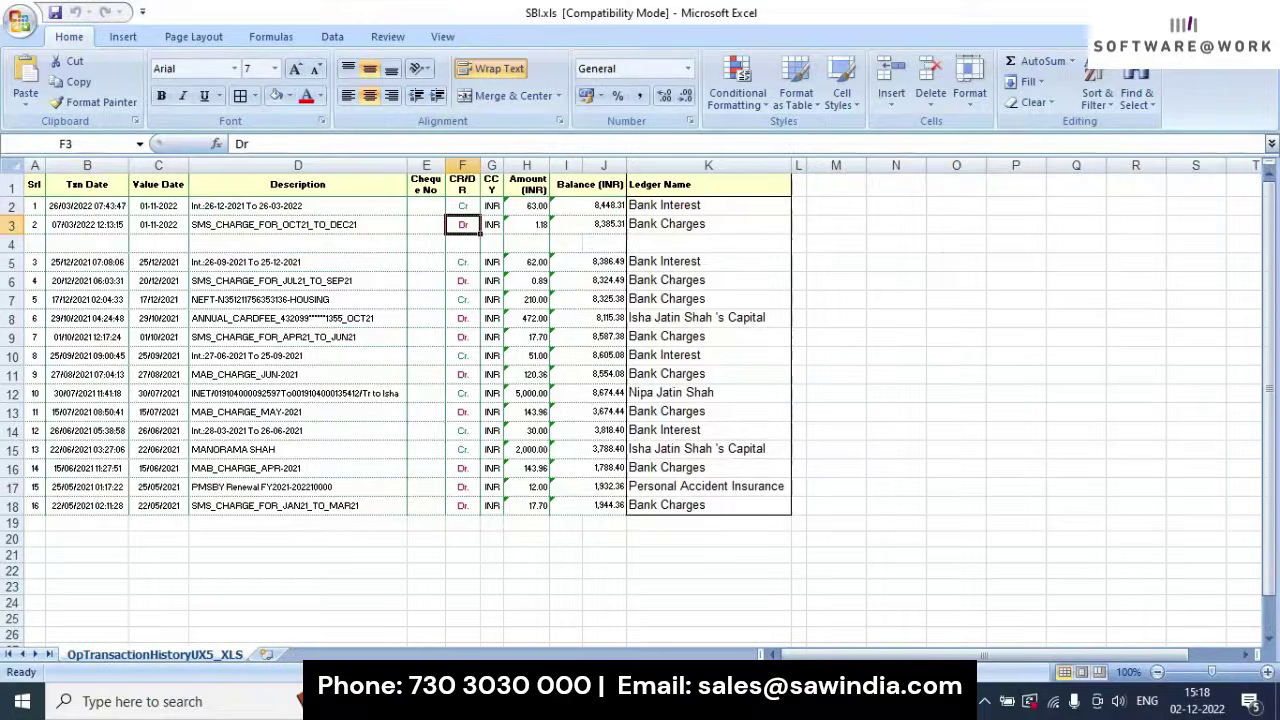
{"action": "left_click", "coordinate": [528, 205]}
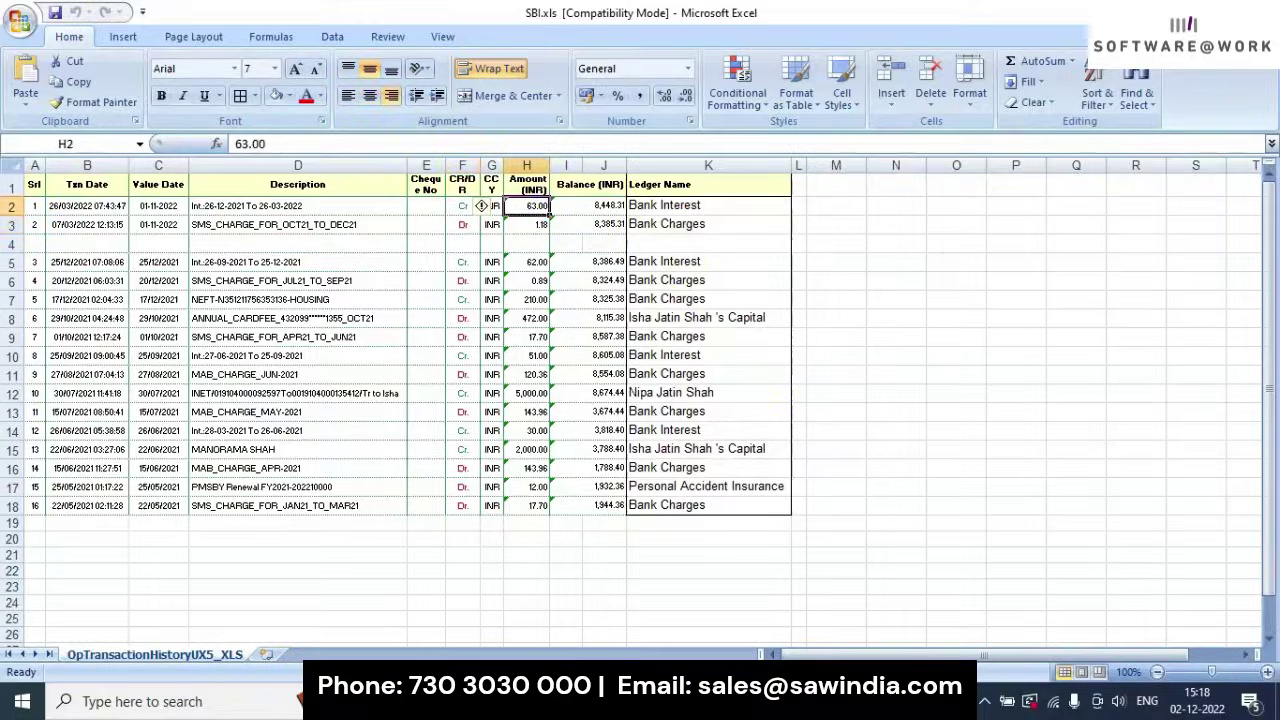
{"action": "key", "text": "alt+Tab"}
{"action": "left_click", "coordinate": [80, 206]}
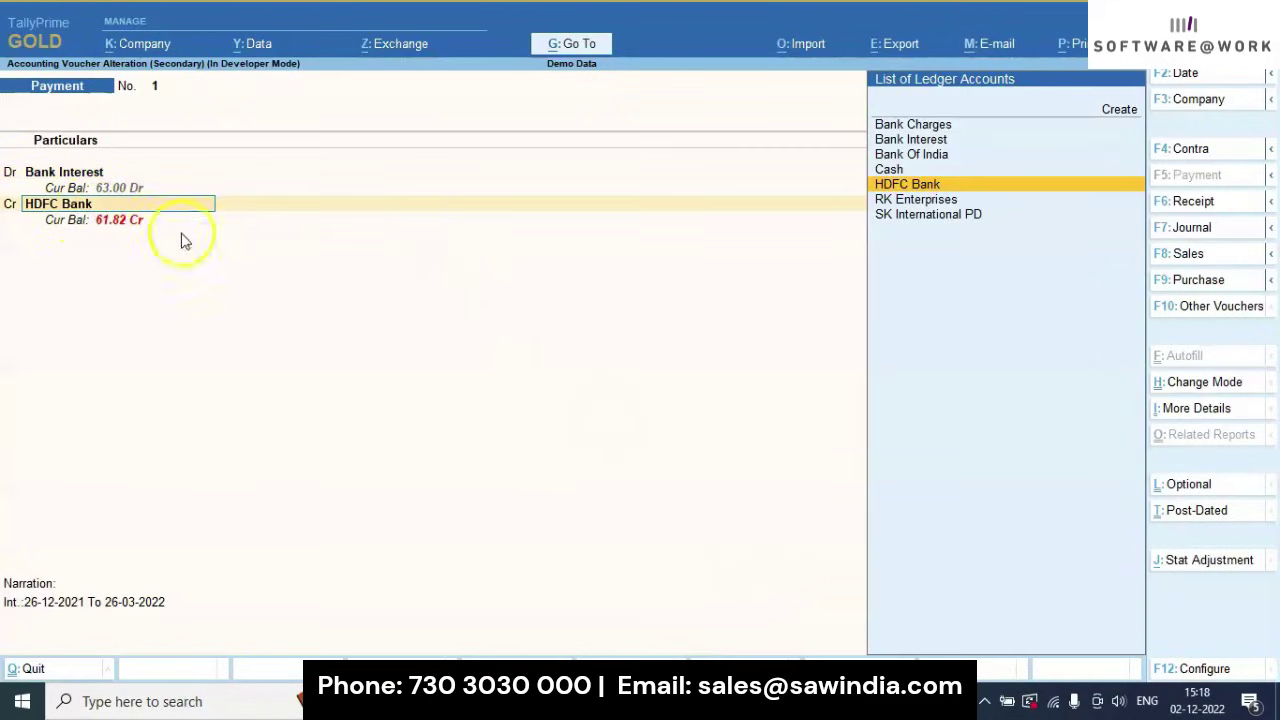
{"action": "key", "text": "Return"}
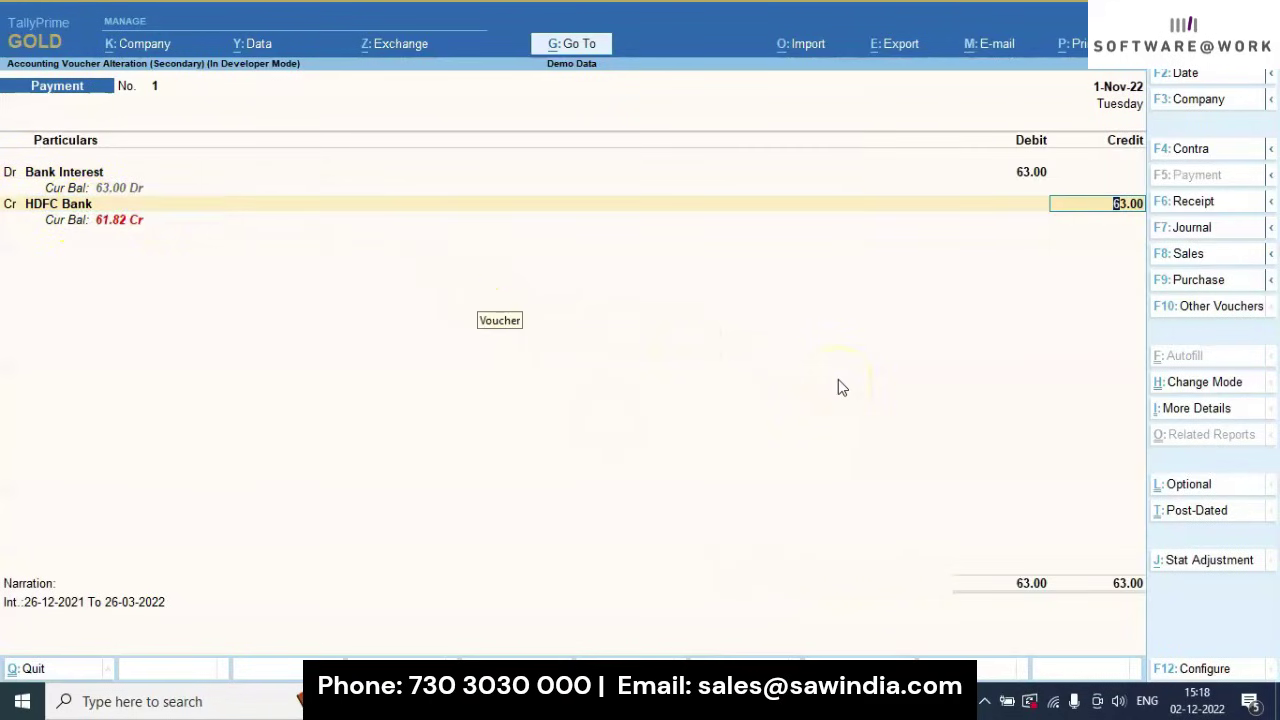
Step: Close the payment voucher and open the imported November receipt voucher from the Statistics report
{"action": "key", "text": "Escape"}
{"action": "key", "text": "Escape"}
{"action": "key", "text": "Escape"}
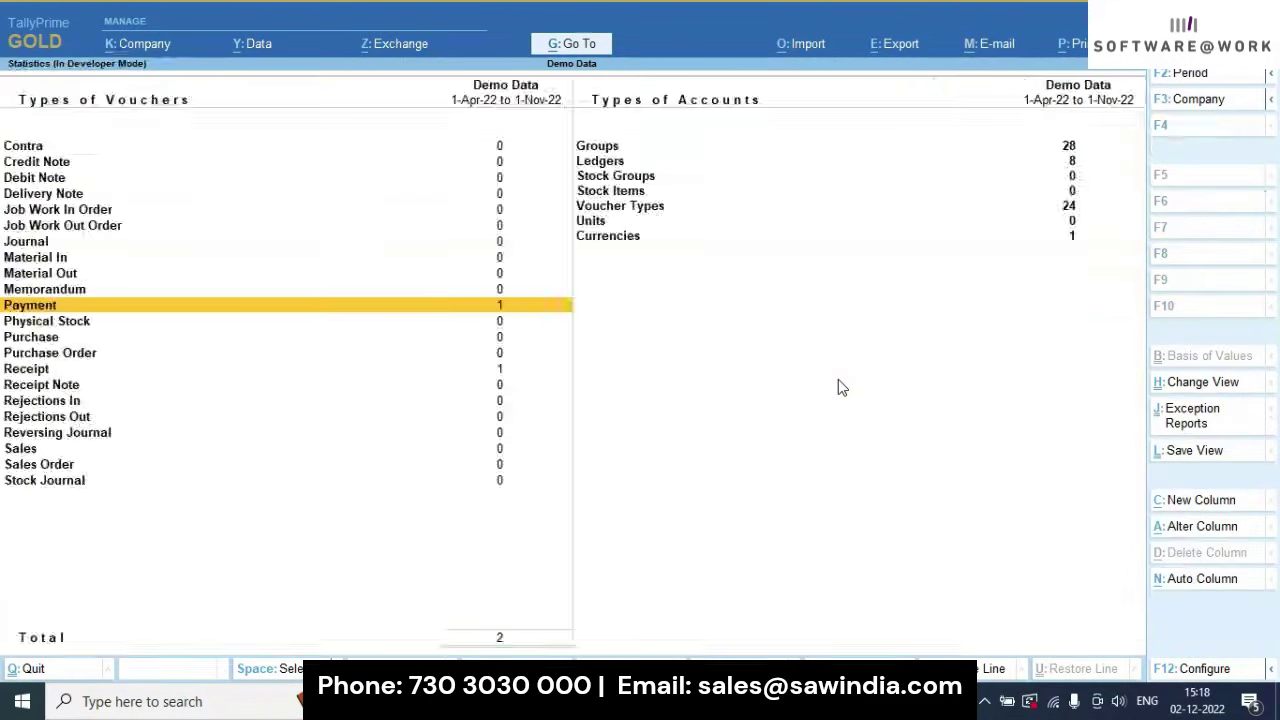
{"action": "key", "text": "Down"}
{"action": "key", "text": "Down"}
{"action": "key", "text": "Down"}
{"action": "key", "text": "Down"}
{"action": "key", "text": "Return"}
{"action": "key", "text": "Return"}
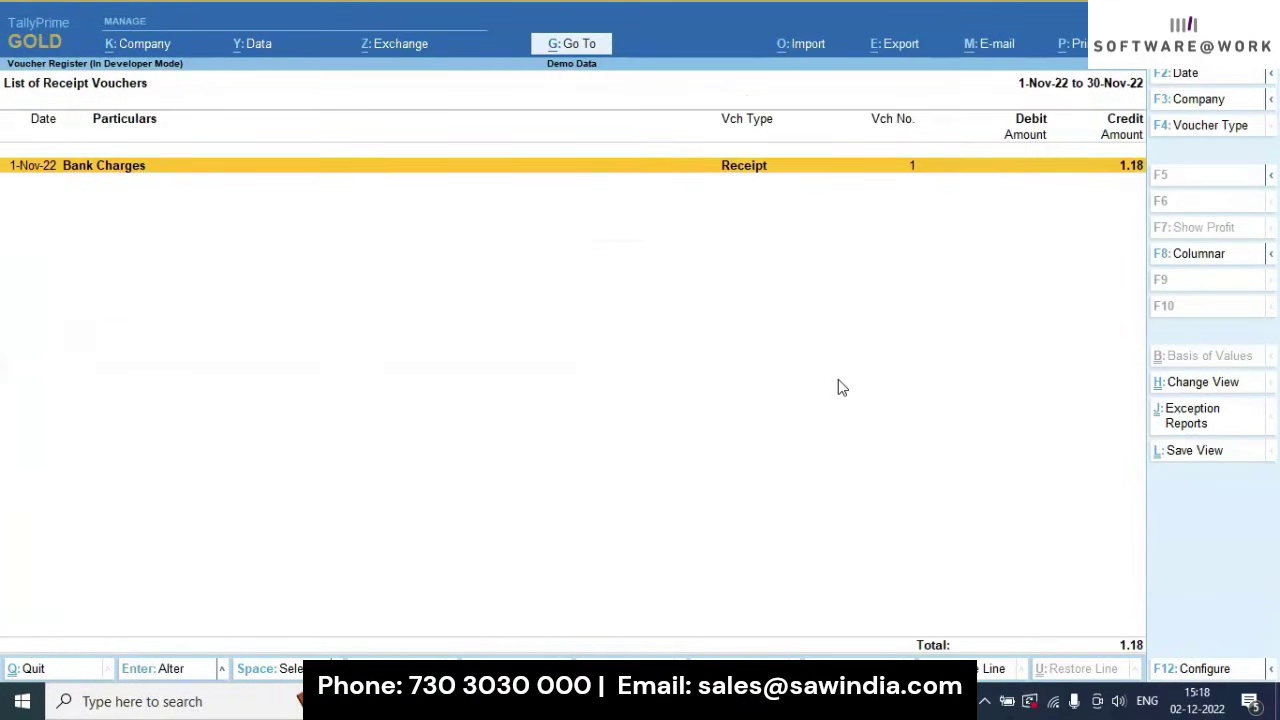
{"action": "key", "text": "Return"}
Step: Compare the receipt voucher's Bank Charges and HDFC Bank entries with the second transaction's amount in Excel's SBI.xls, and return to TallyPrime
{"action": "left_click", "coordinate": [72, 174]}
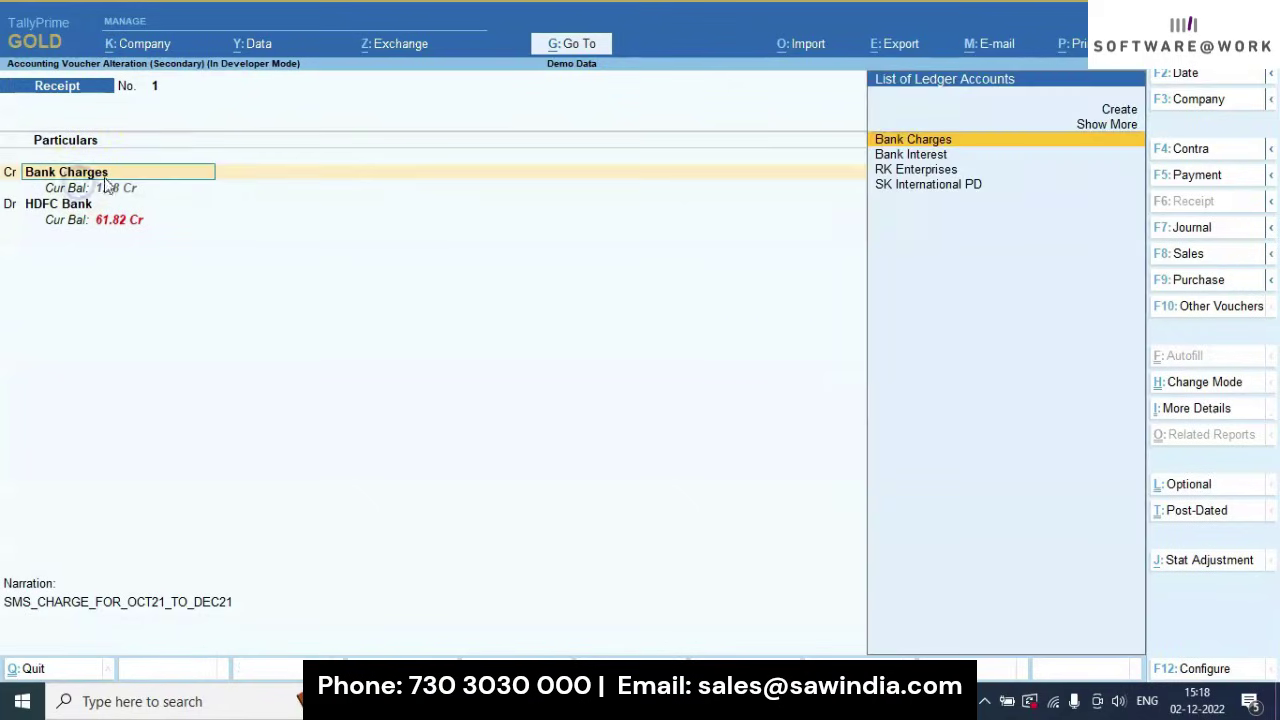
{"action": "left_click", "coordinate": [759, 700]}
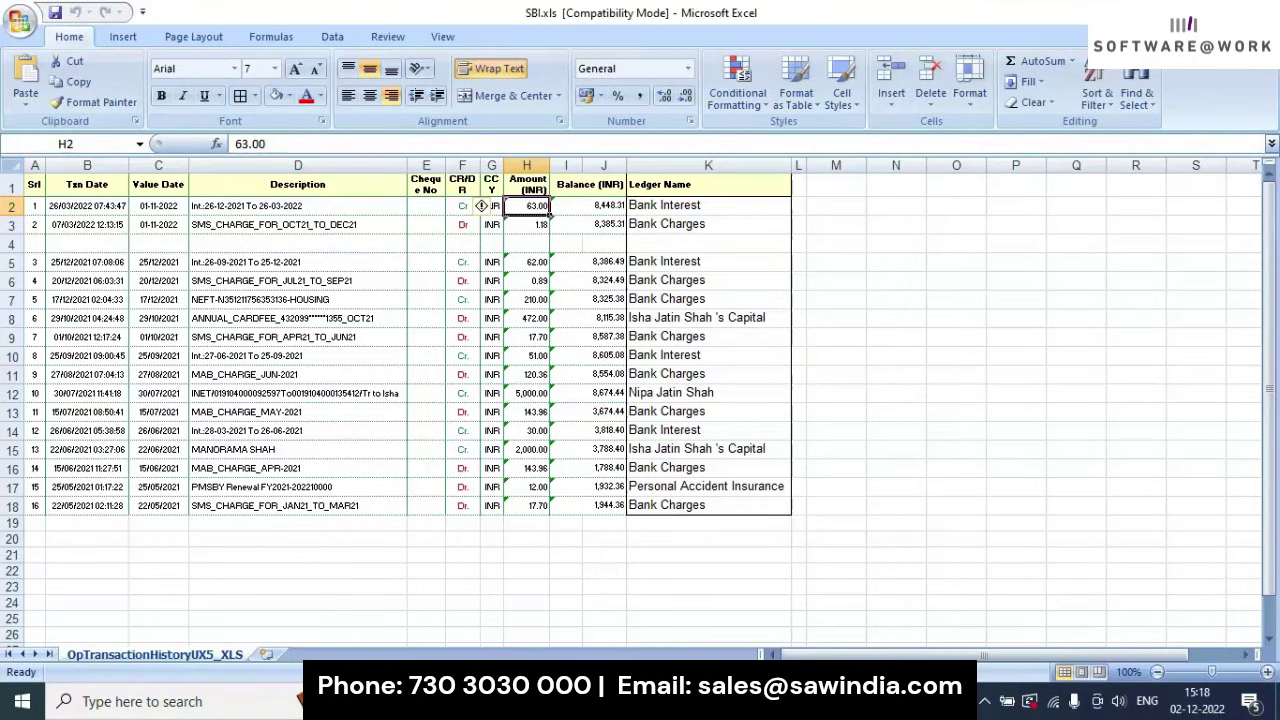
{"action": "left_click", "coordinate": [525, 224]}
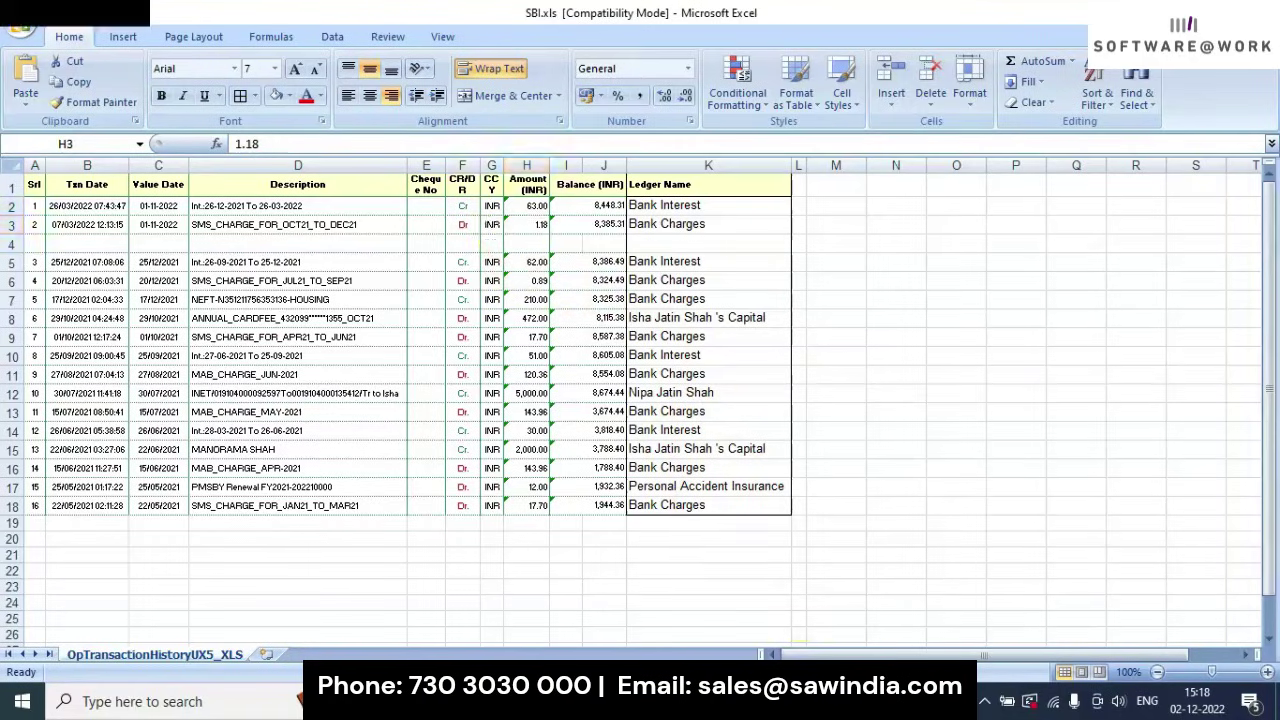
{"action": "left_click", "coordinate": [801, 698]}
{"action": "key", "text": "Return"}
{"action": "key", "text": "Return"}
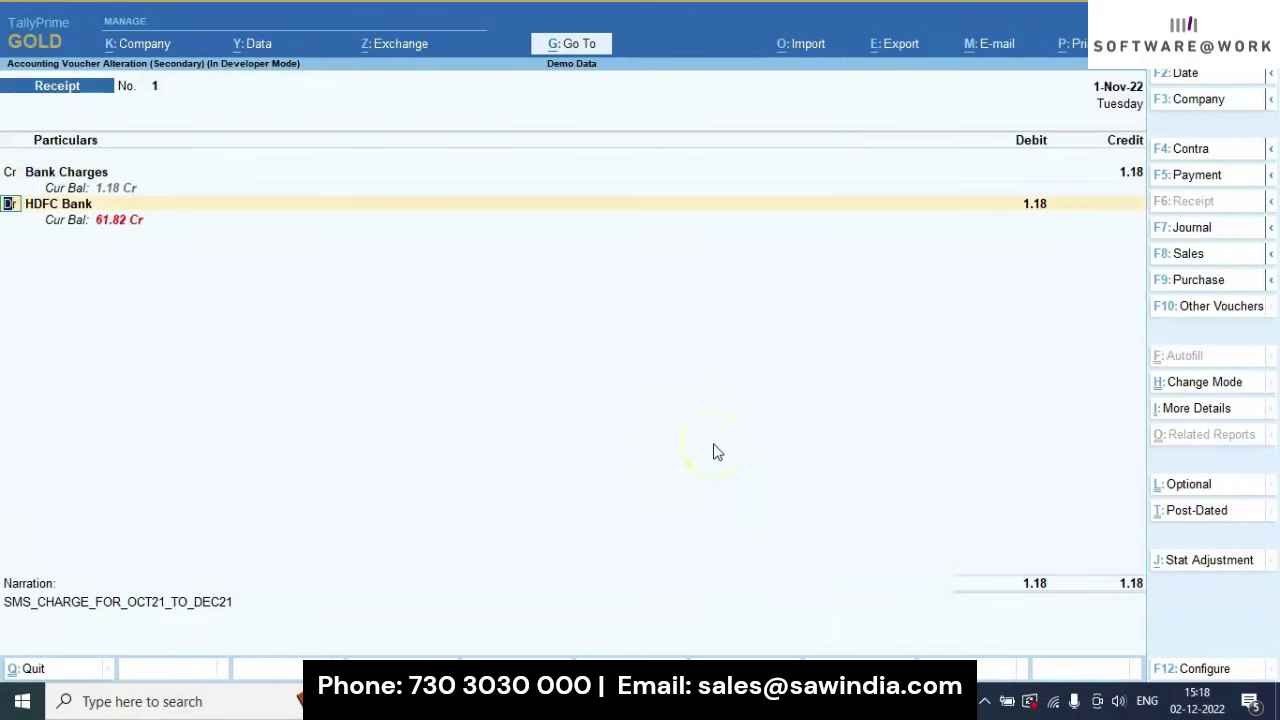
{"action": "key", "text": "Return"}
{"action": "key", "text": "Return"}
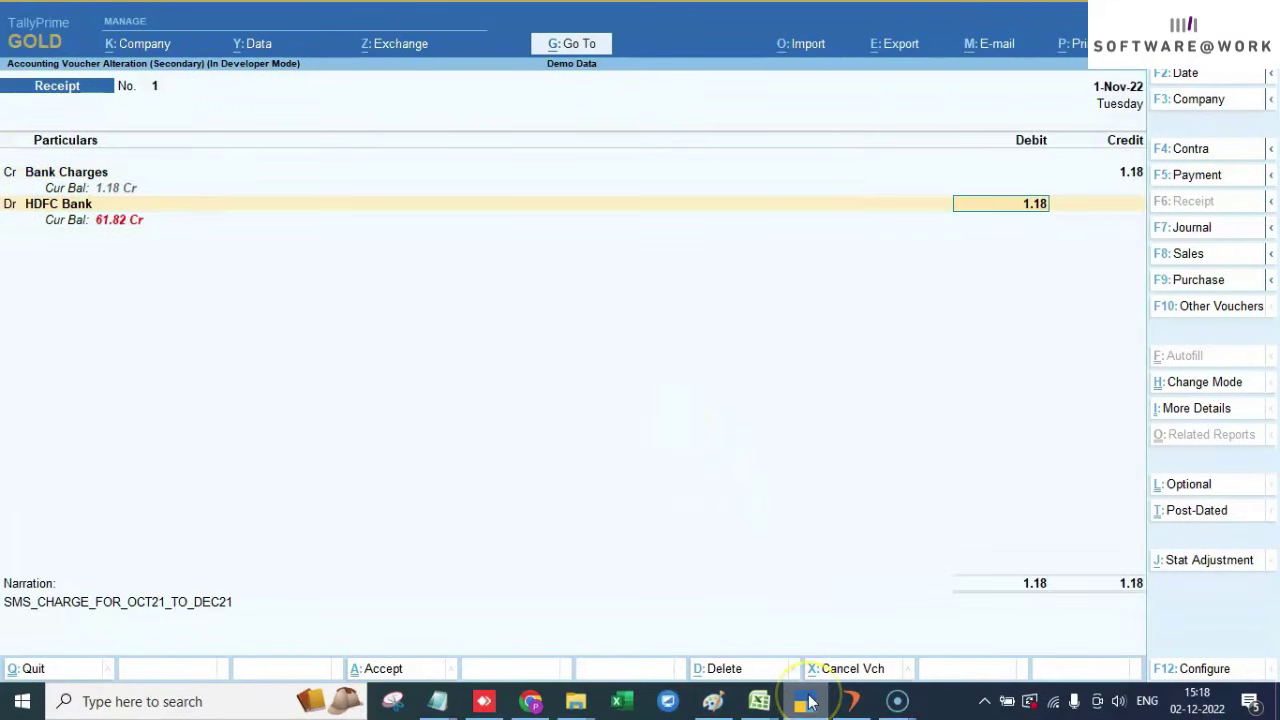
Step: Keep the e-Fund Transfer bank allocation for HDFC Bank, accept the receipt voucher, and reopen it
{"action": "key", "text": "Return"}
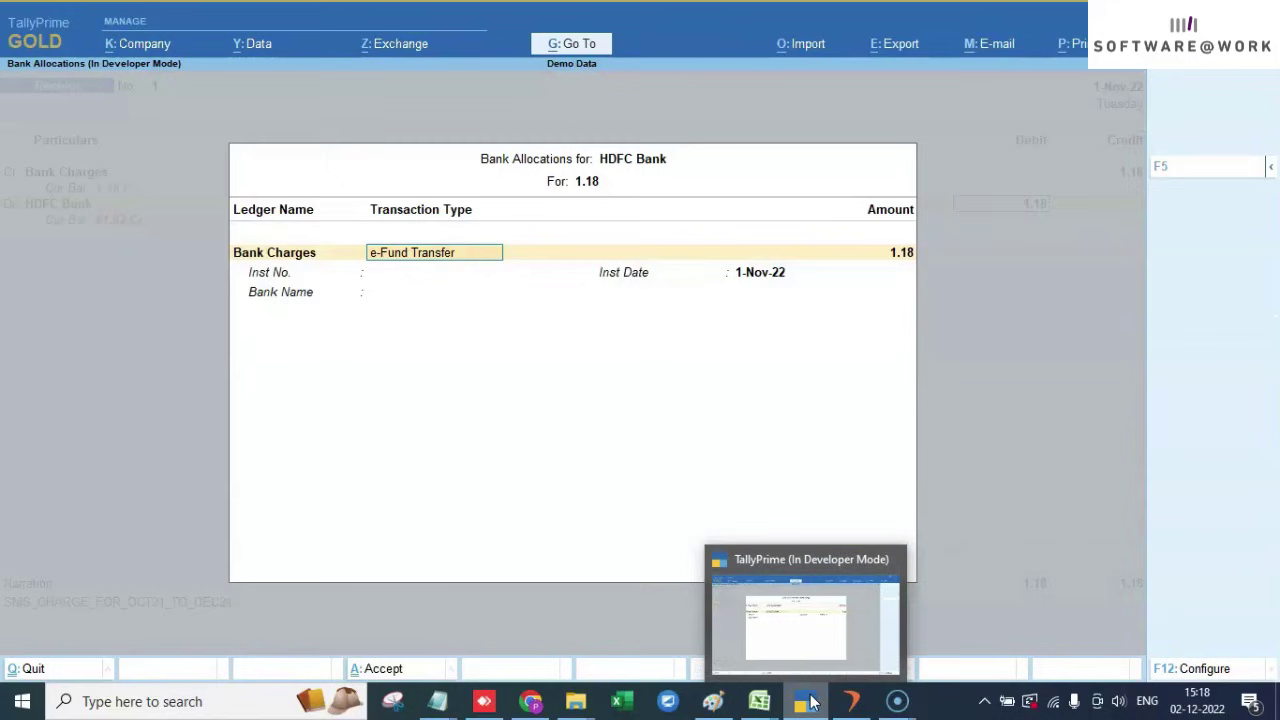
{"action": "key", "text": "Return"}
{"action": "key", "text": "Return"}
{"action": "key", "text": "ctrl+a"}
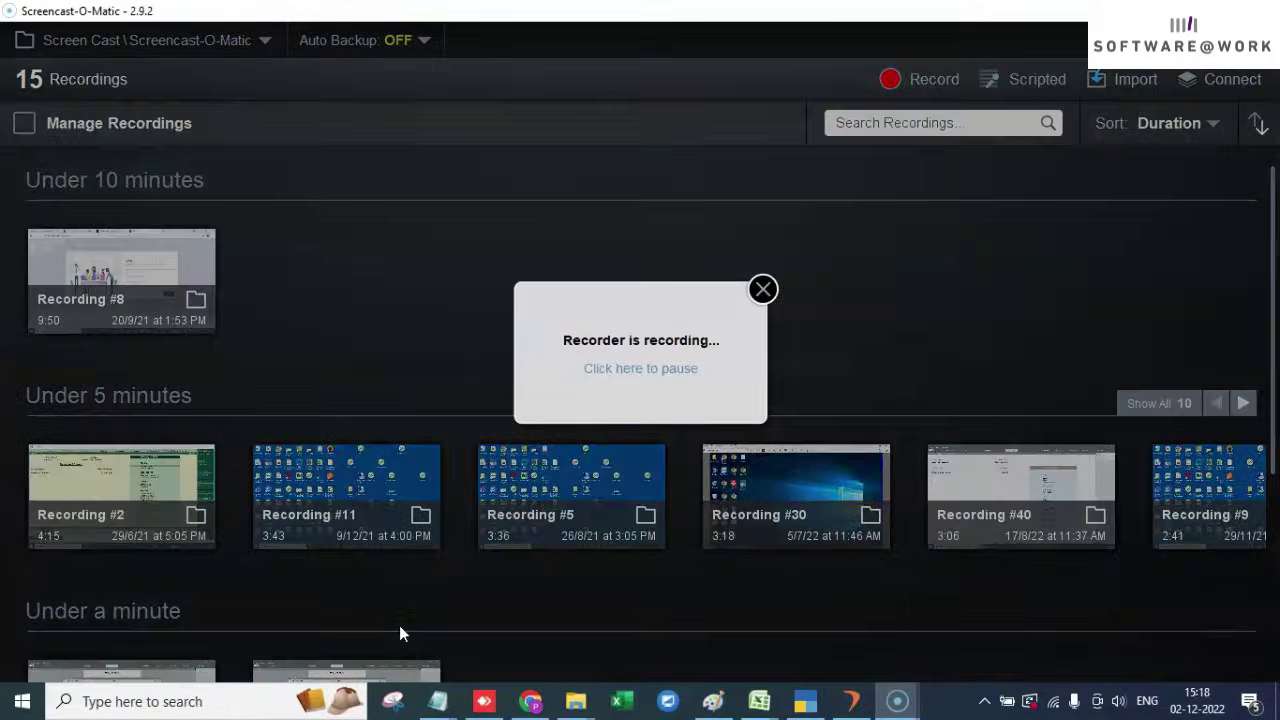
{"action": "left_click", "coordinate": [763, 289]}
{"action": "left_click", "coordinate": [810, 700]}
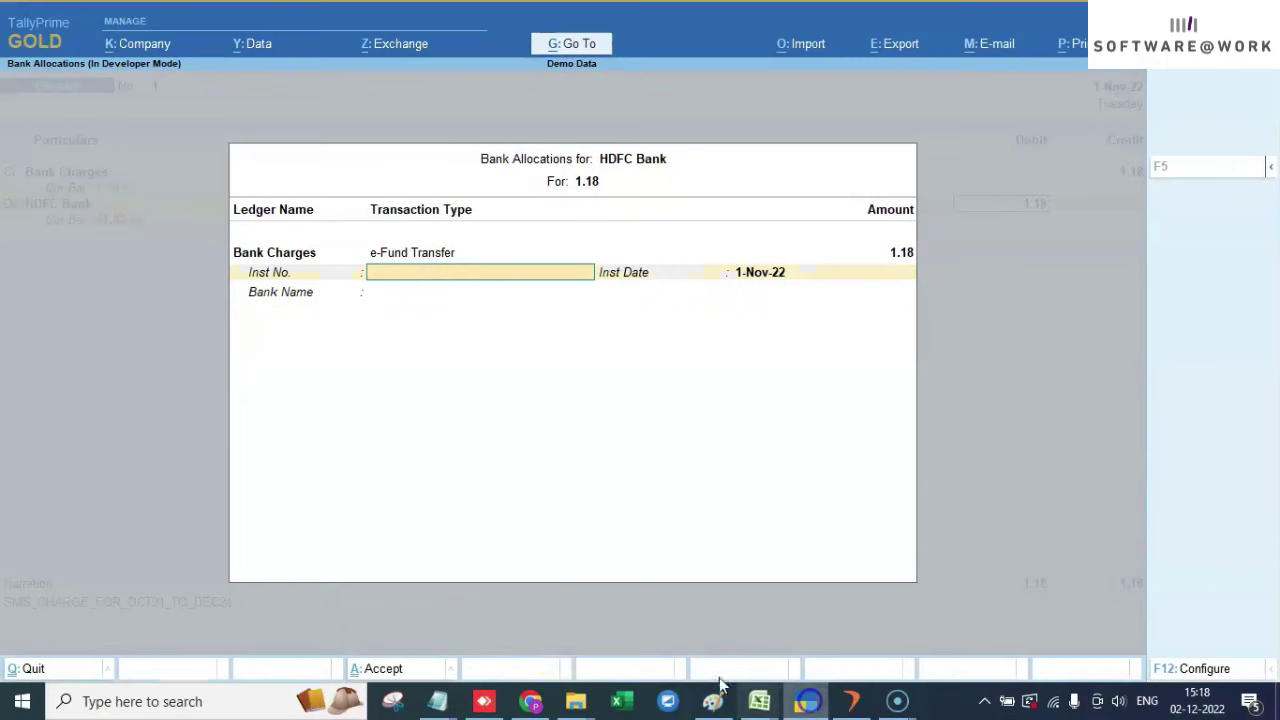
{"action": "key", "text": "Return"}
{"action": "key", "text": "Return"}
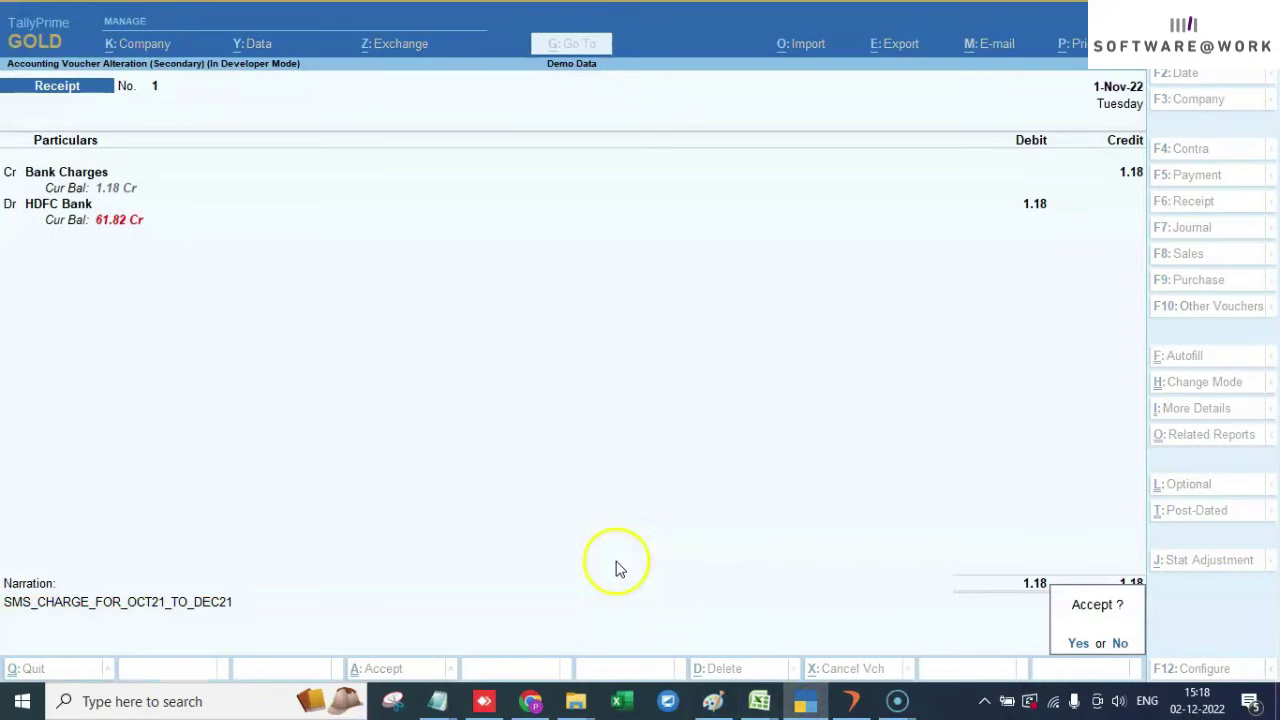
{"action": "key", "text": "Return"}
{"action": "key", "text": "Return"}
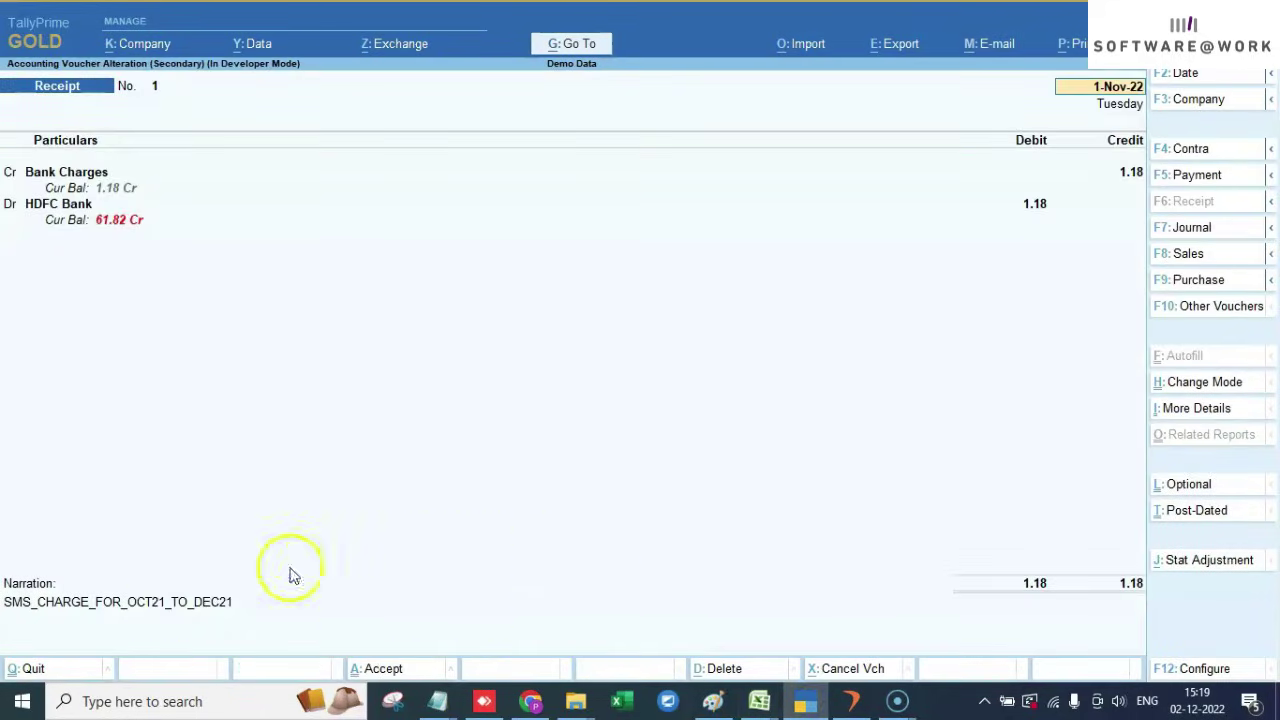
Step: Check the receipt voucher's narration and switch to Excel's SBI.xls to compare it with the transaction description
{"action": "left_click", "coordinate": [171, 606]}
{"action": "left_click", "coordinate": [803, 705]}
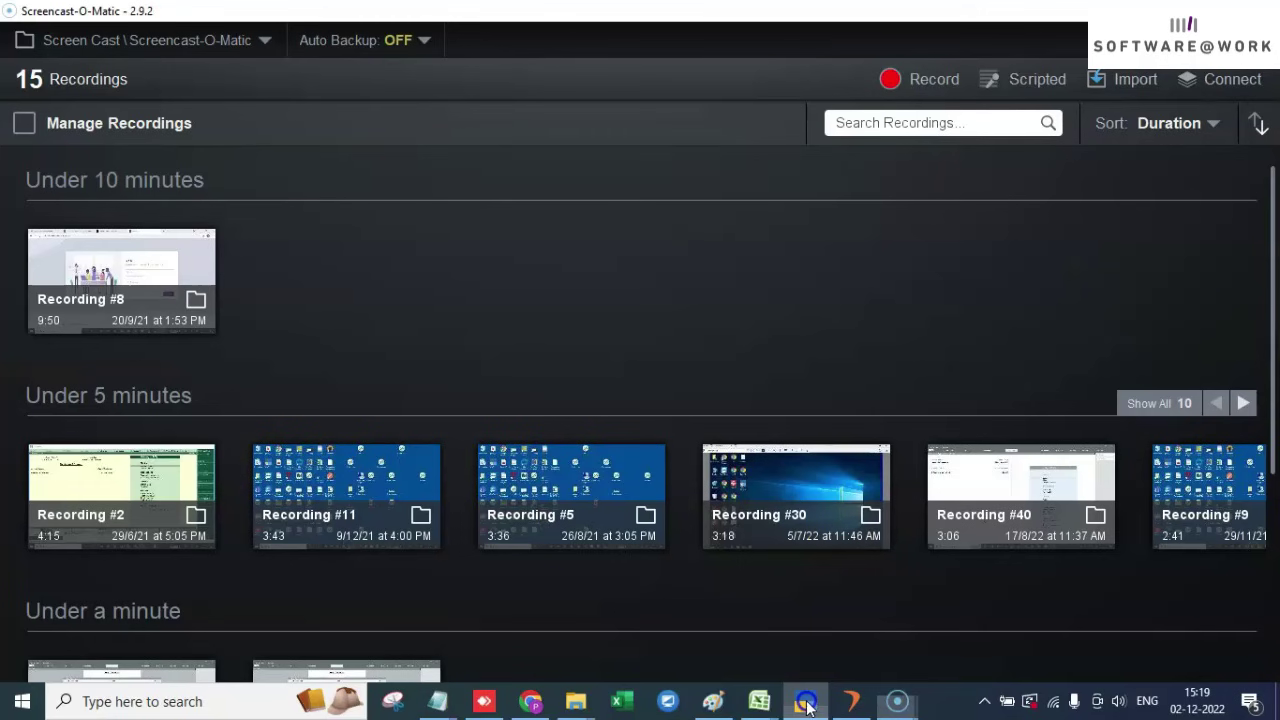
{"action": "mouse_move", "coordinate": [763, 700]}
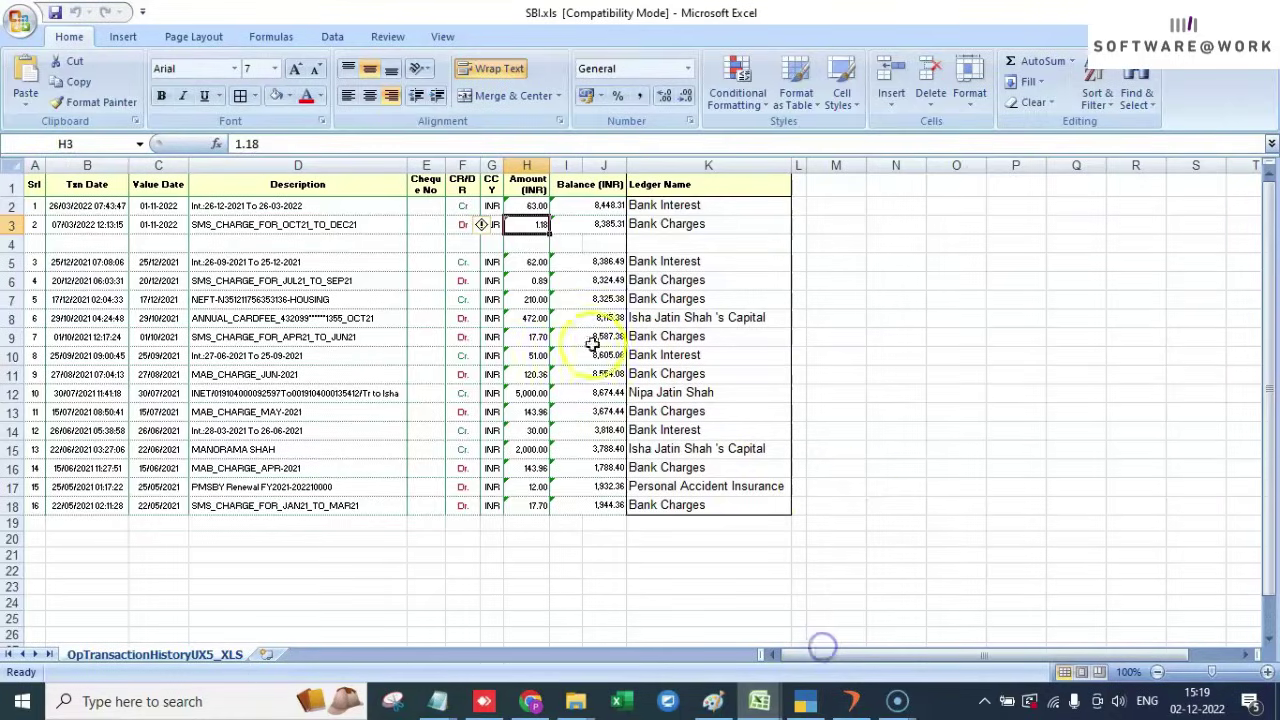